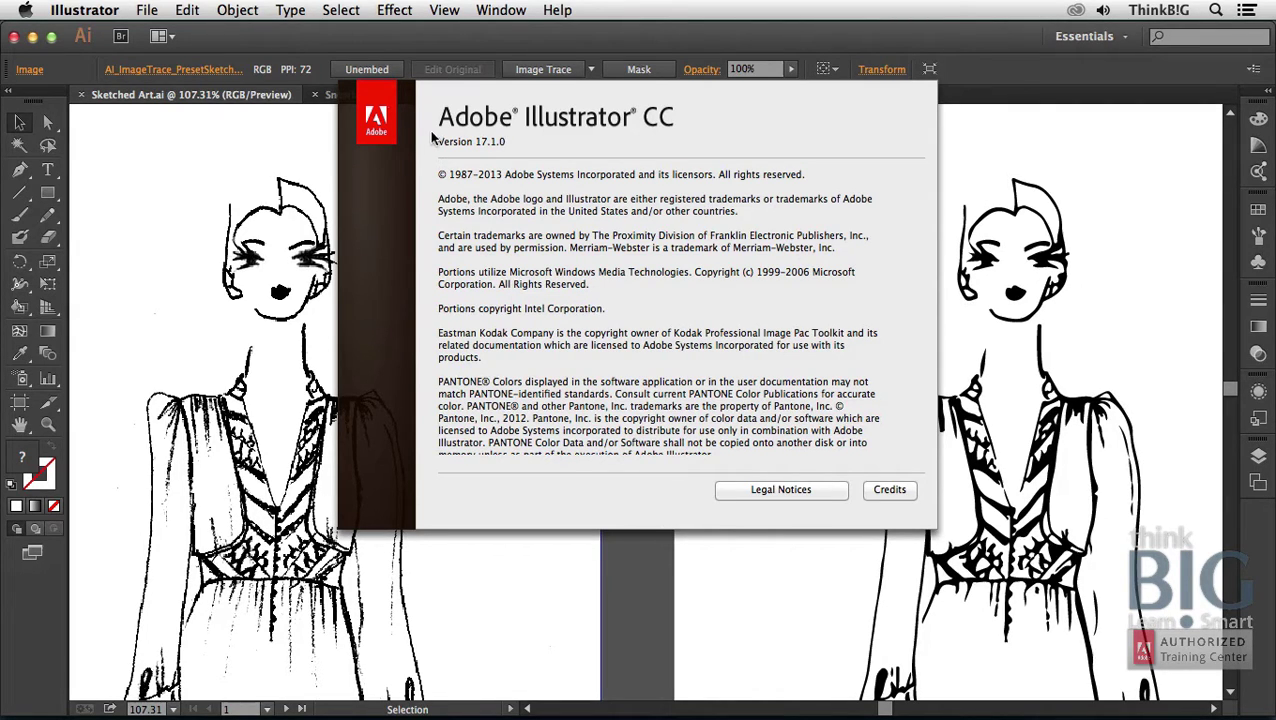
Dismiss the About Adobe Illustrator (17.1.0) screen to reveal the Sketched Art.ai canvas
left_click(384, 129)
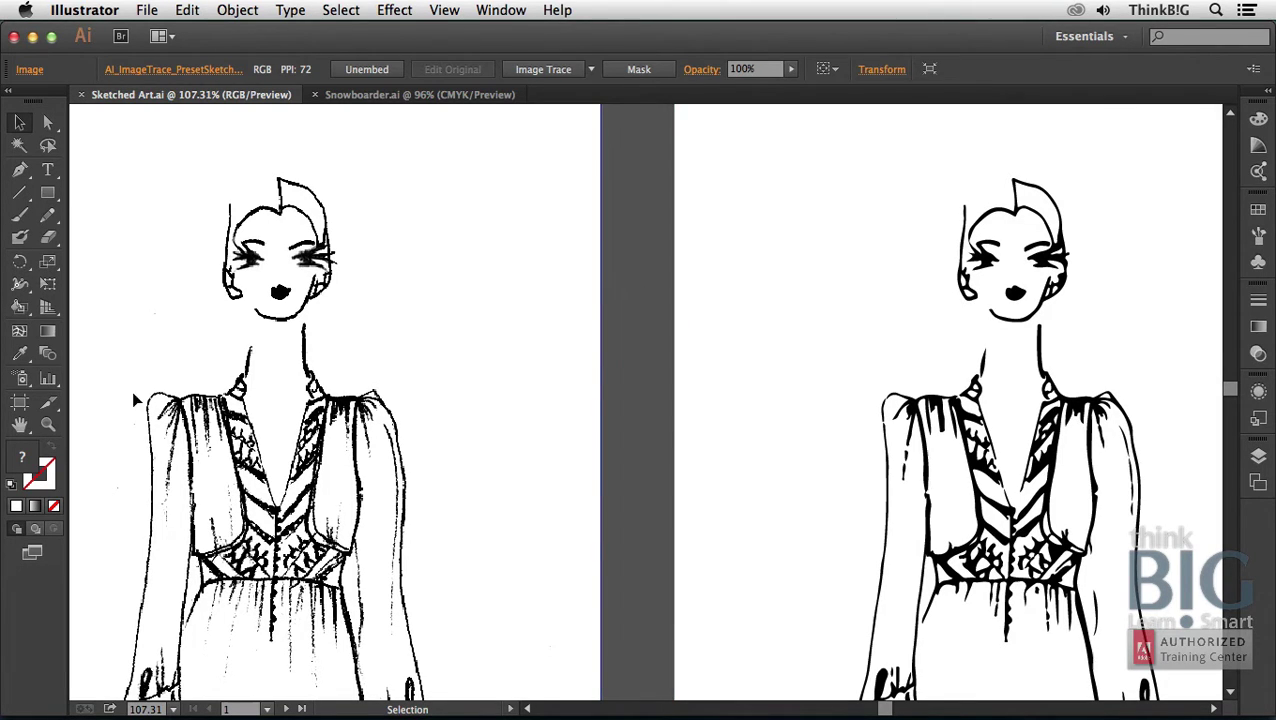
left_click(50, 427)
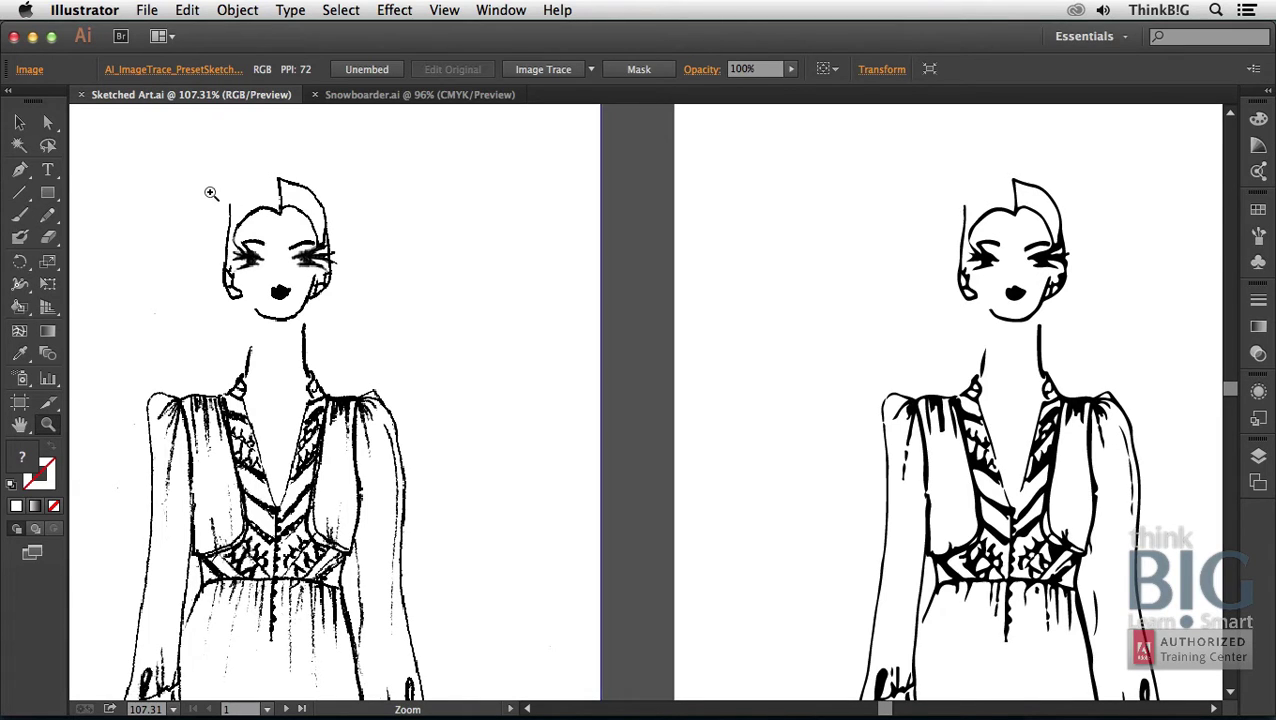
left_click_drag(197, 161, 366, 349)
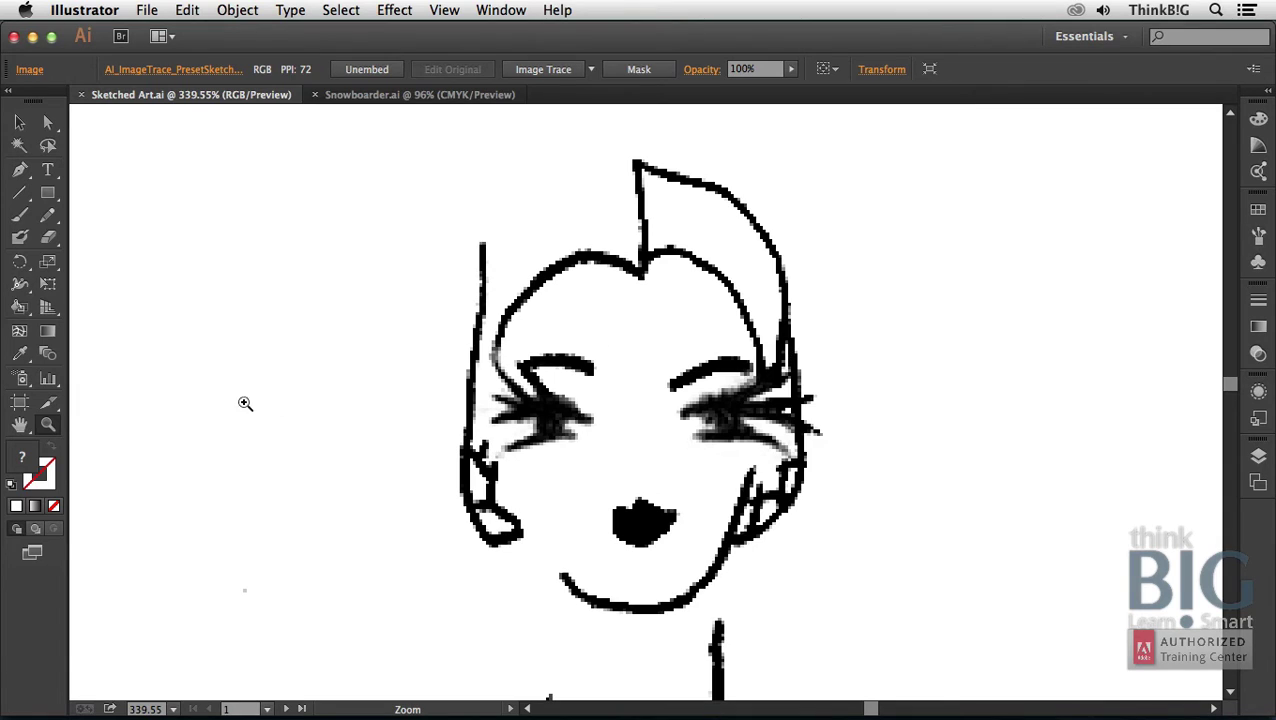
double_click(20, 425)
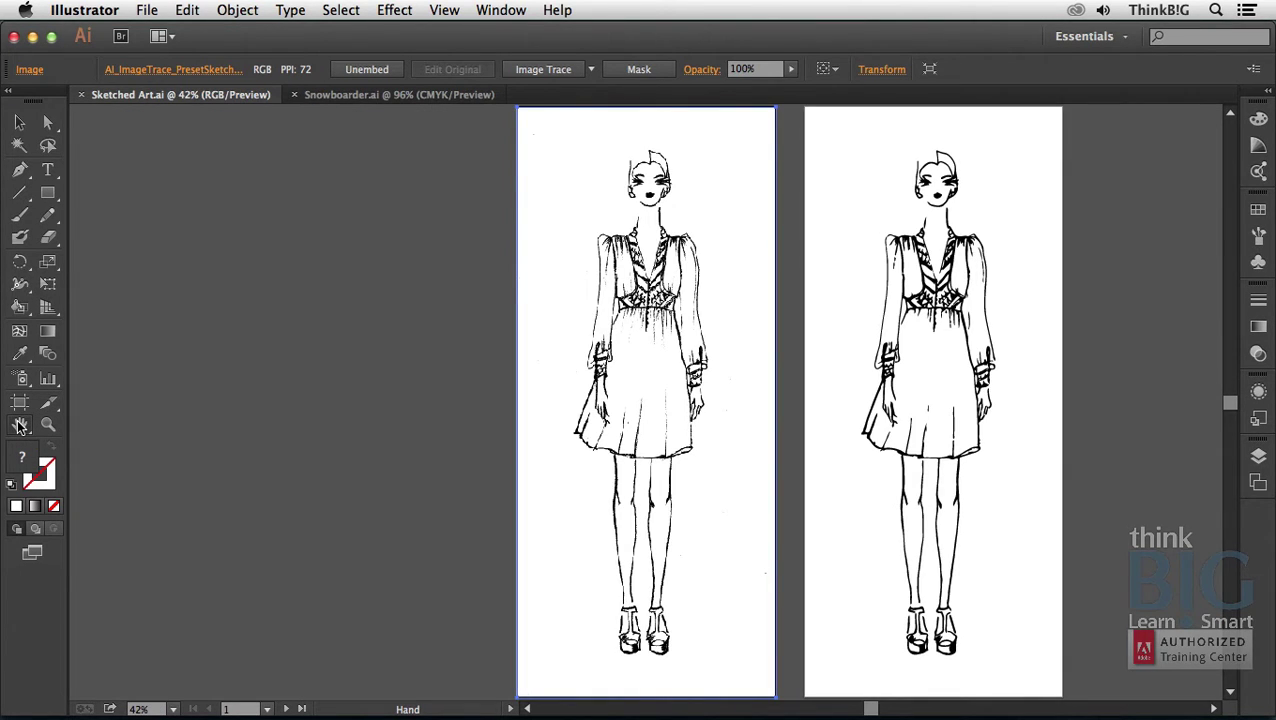
key("z")
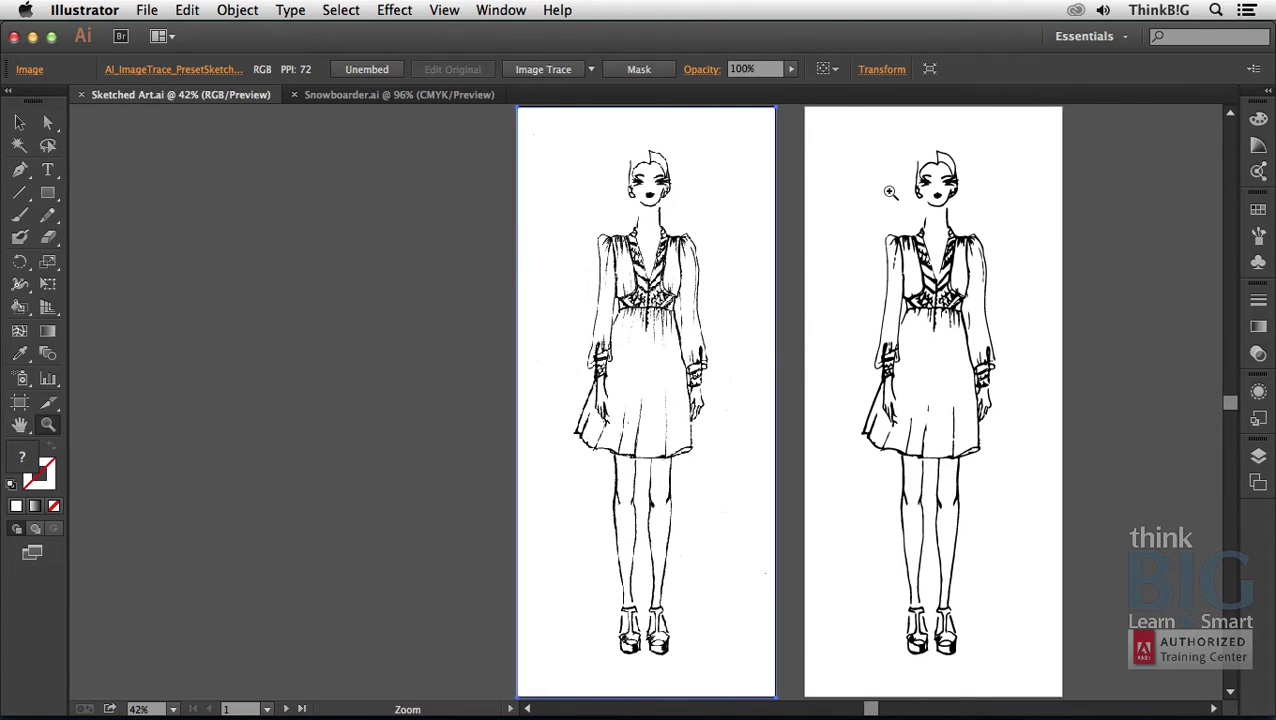
mouse_move(893, 139)
left_mouse_down()
mouse_move(988, 228)
mouse_move(975, 229)
left_mouse_up()
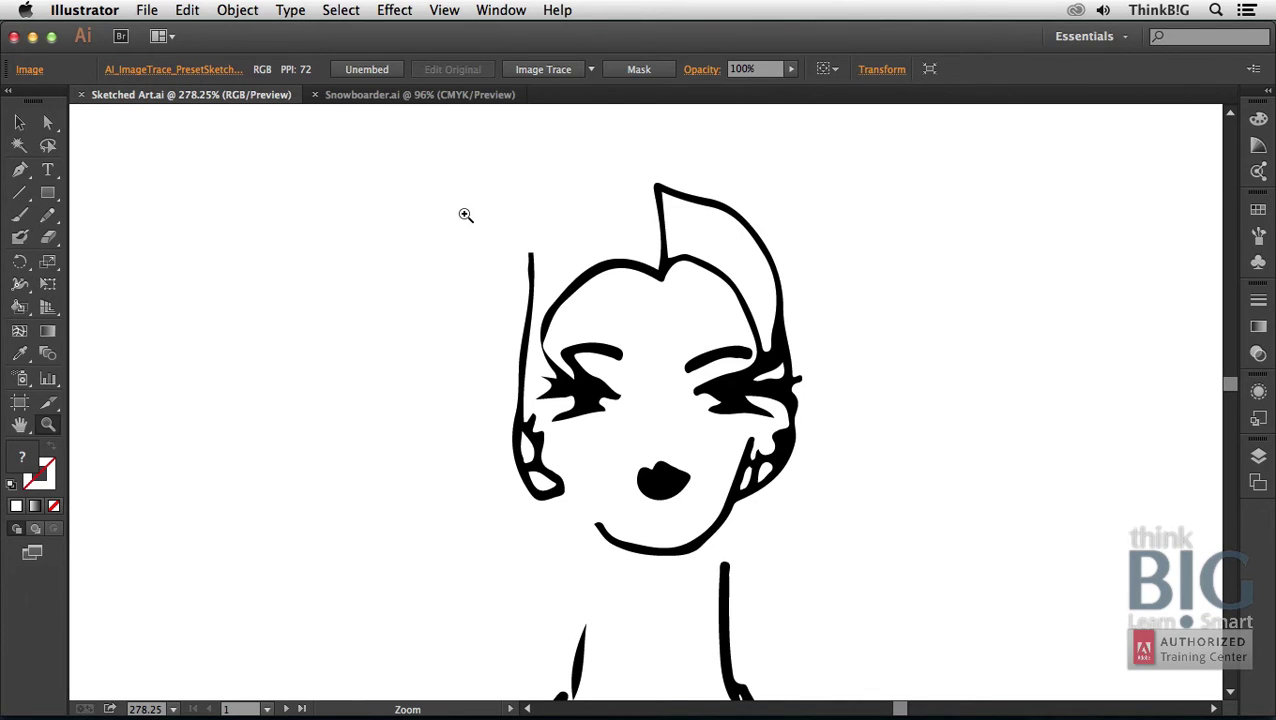
double_click(17, 427)
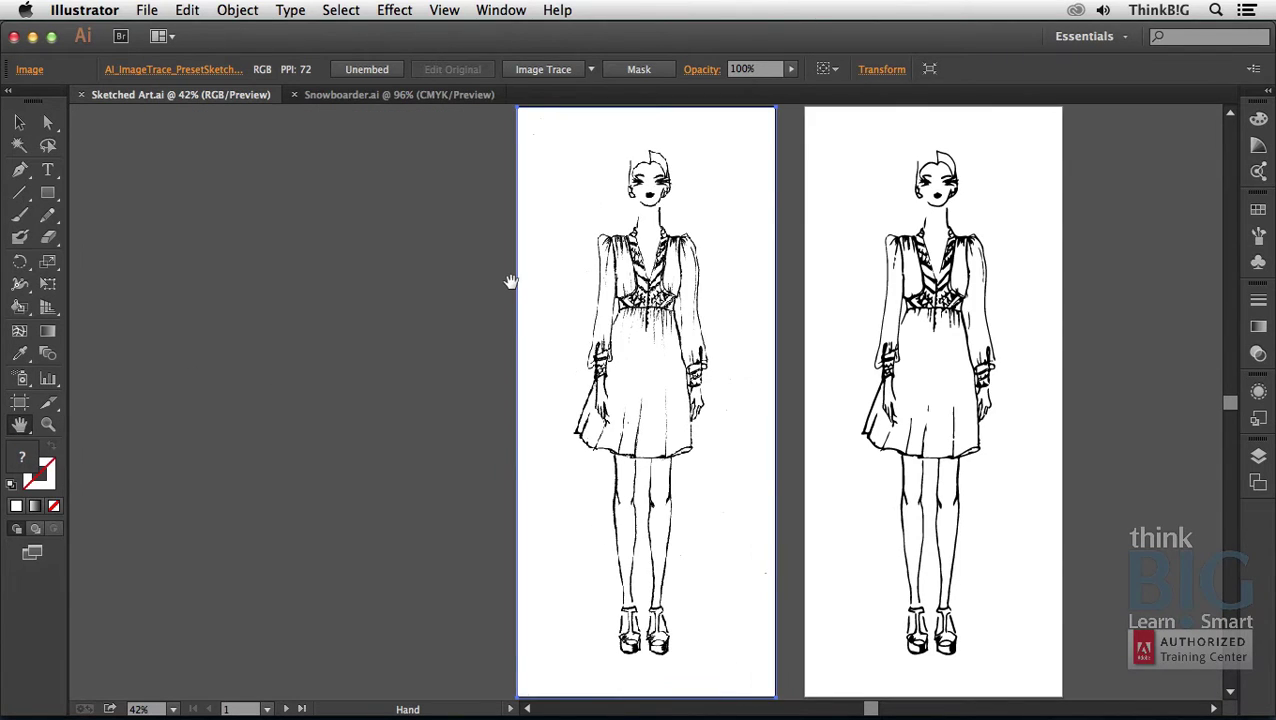
key("z")
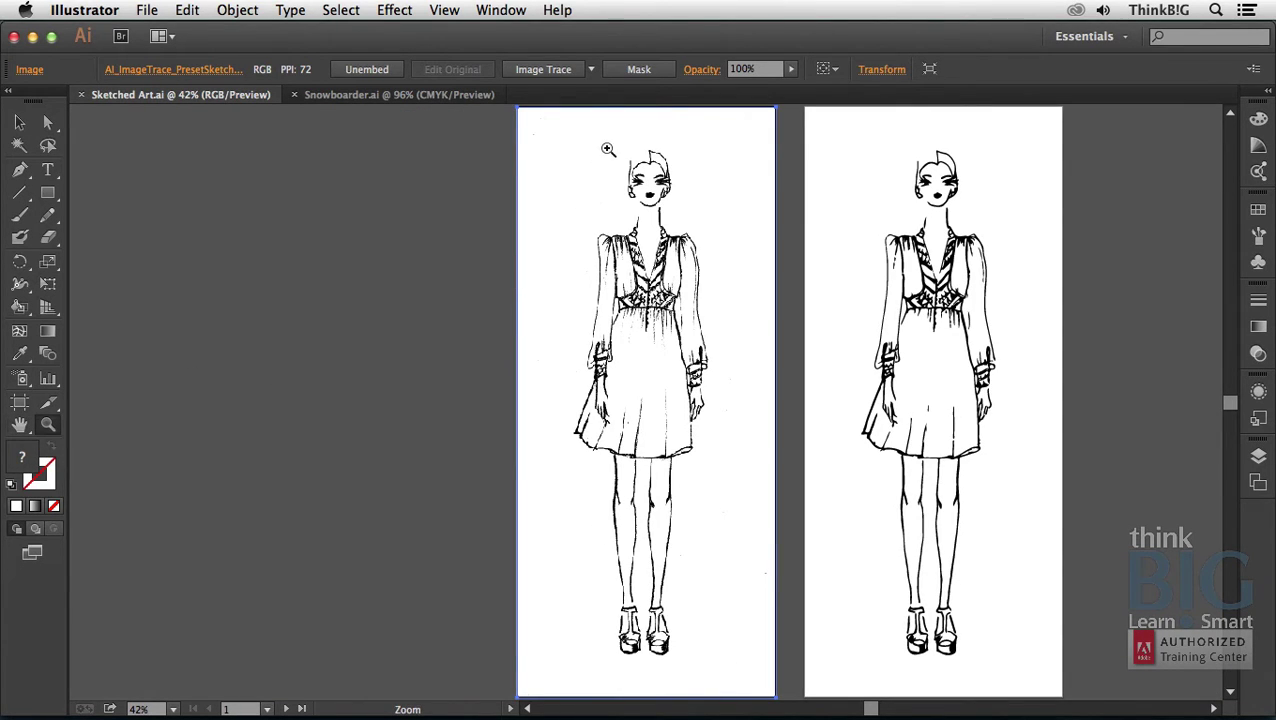
left_click_drag(605, 141, 965, 268)
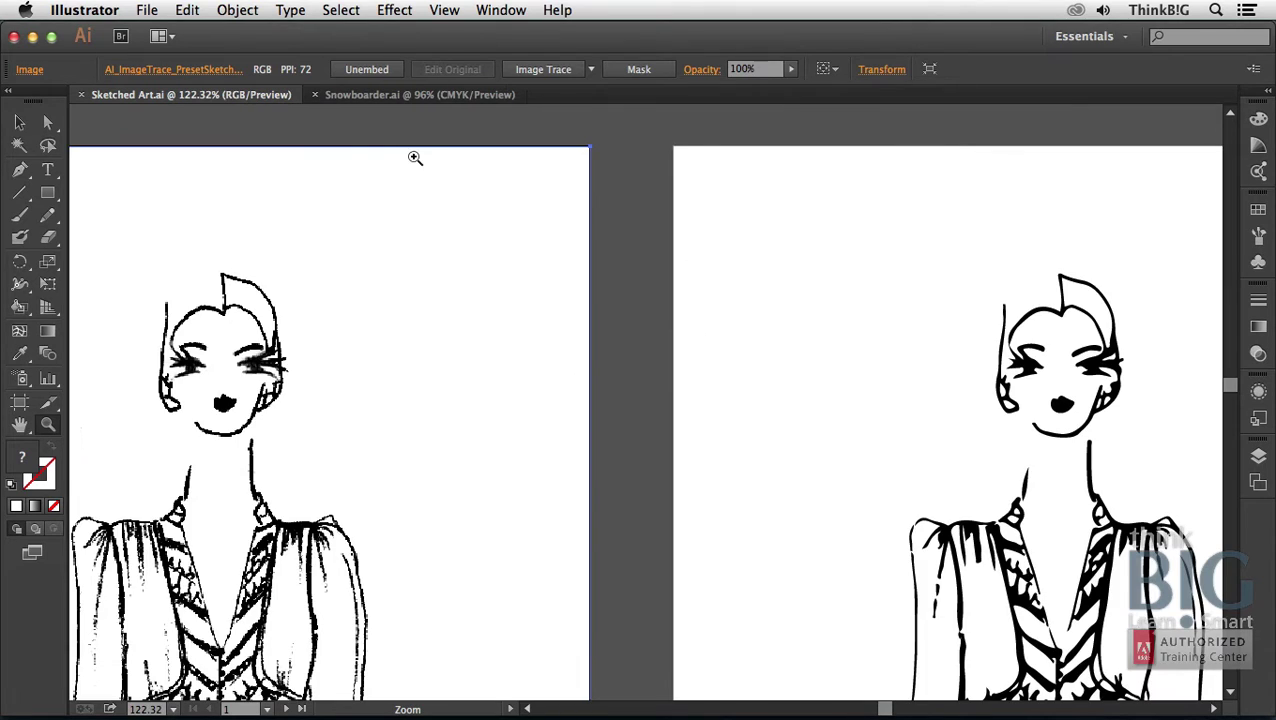
Trace the left scanned fashion sketch with the Sketched Art Image Trace preset
left_click(19, 122)
key("space")
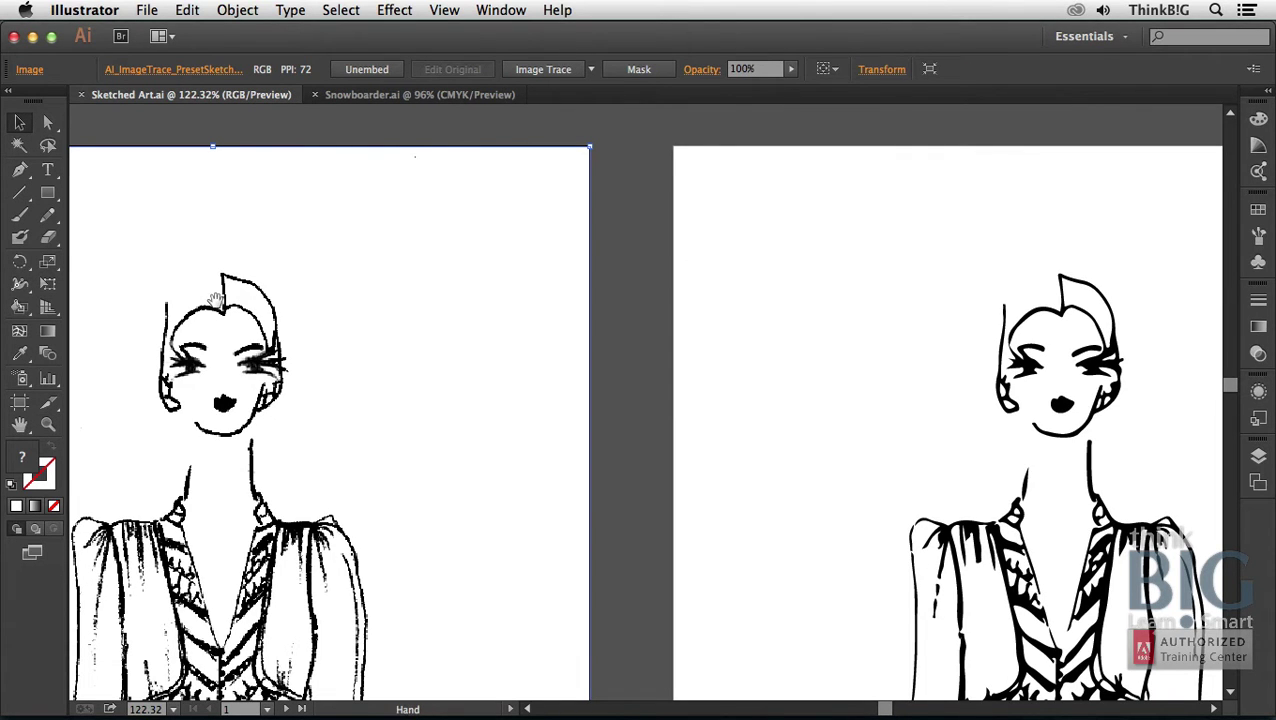
left_click_drag(210, 300, 362, 190)
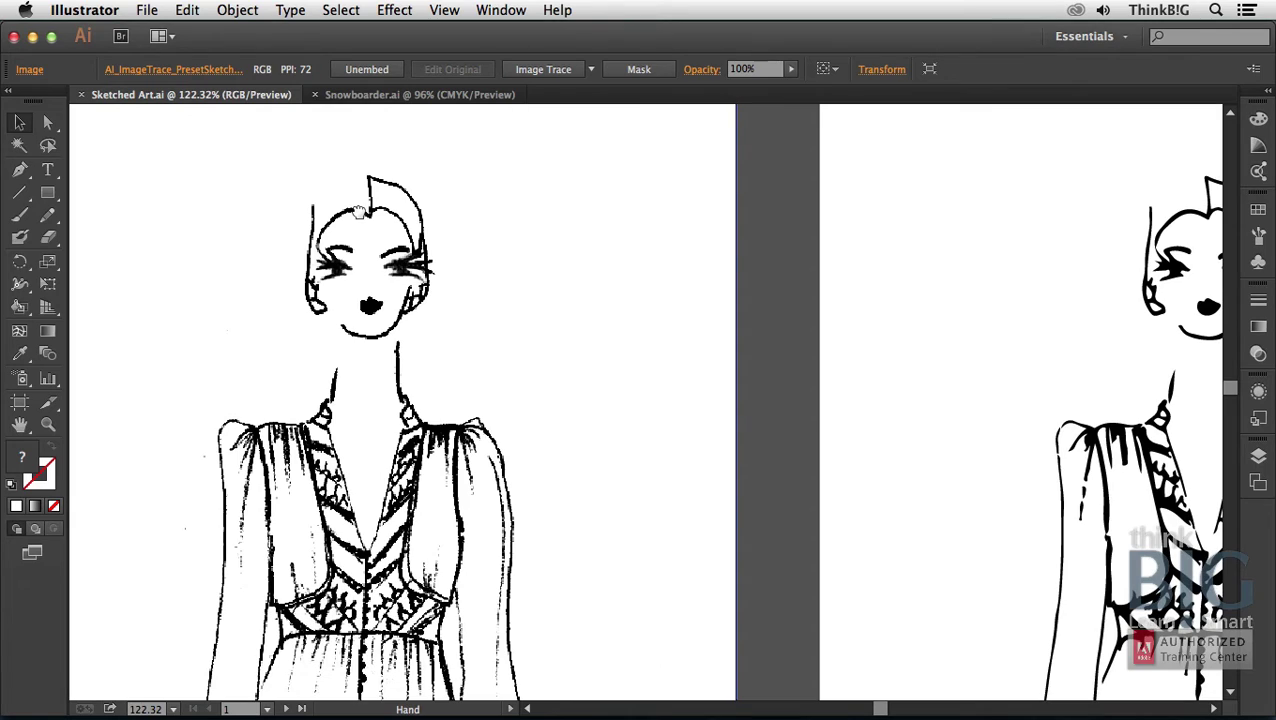
left_click(19, 124)
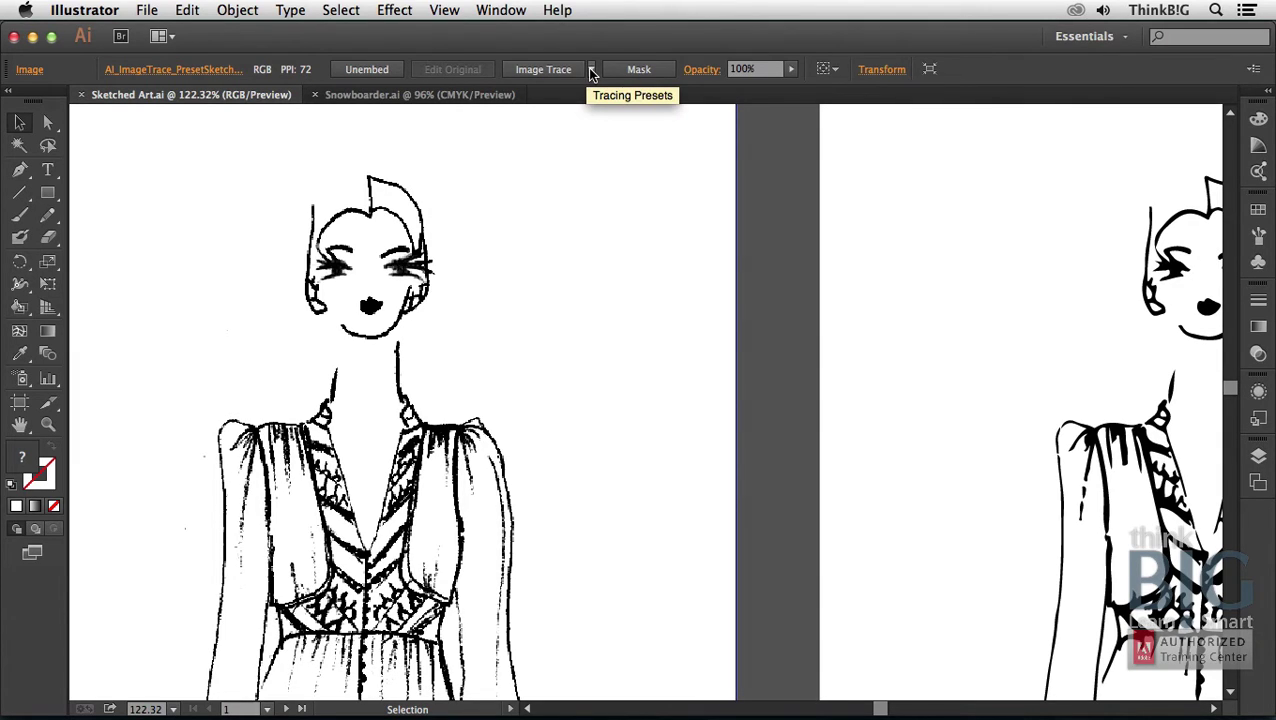
left_click(592, 72)
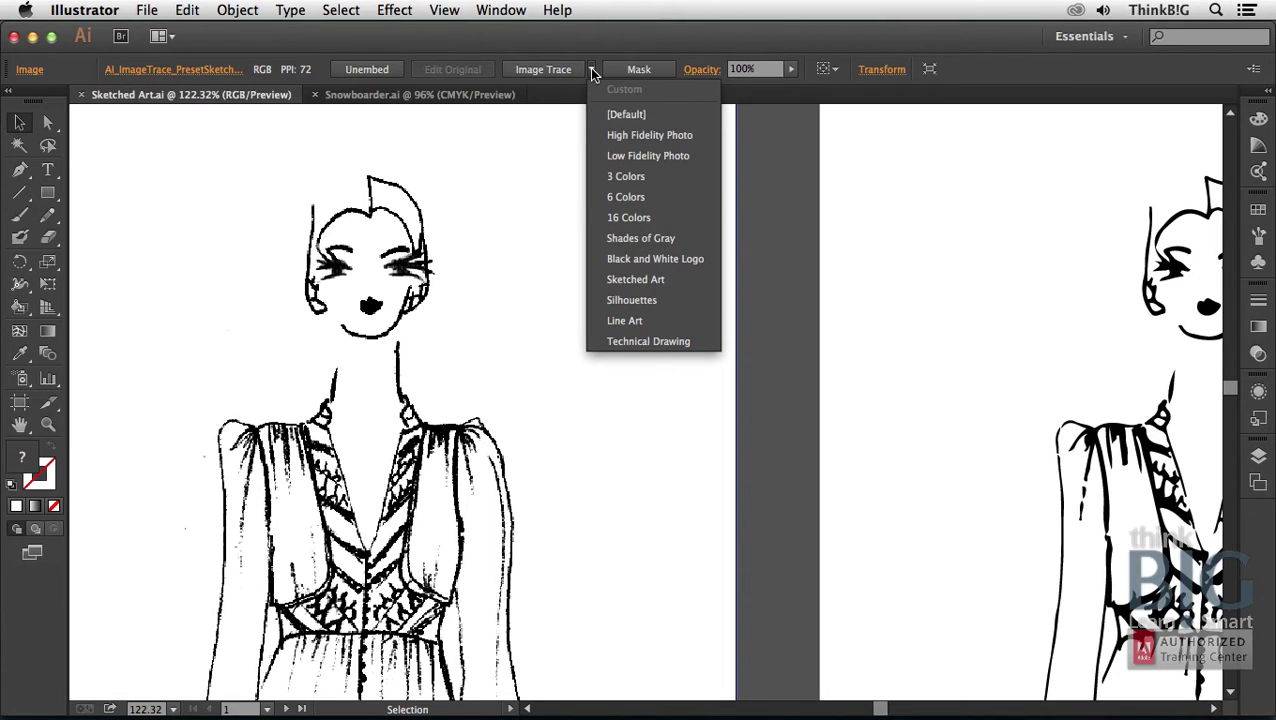
left_click(667, 283)
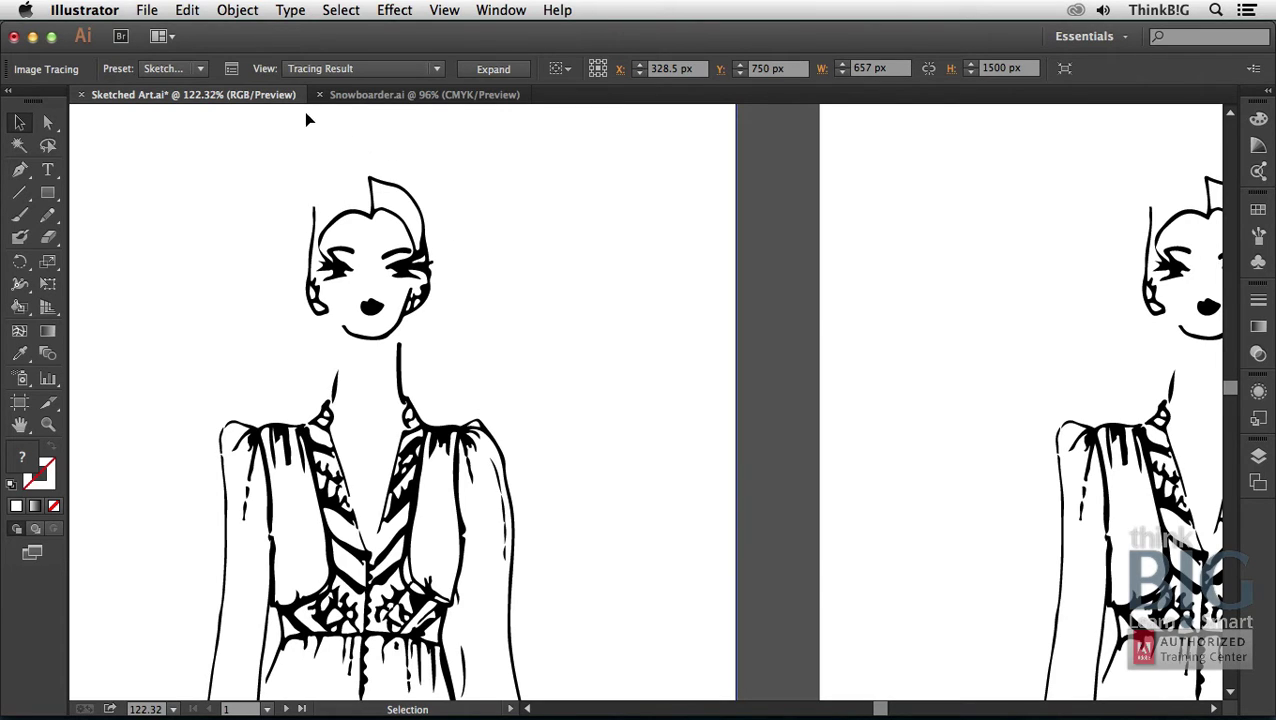
Open the Image Trace panel beside the sketch and toggle between trace and original scan
left_click(232, 70)
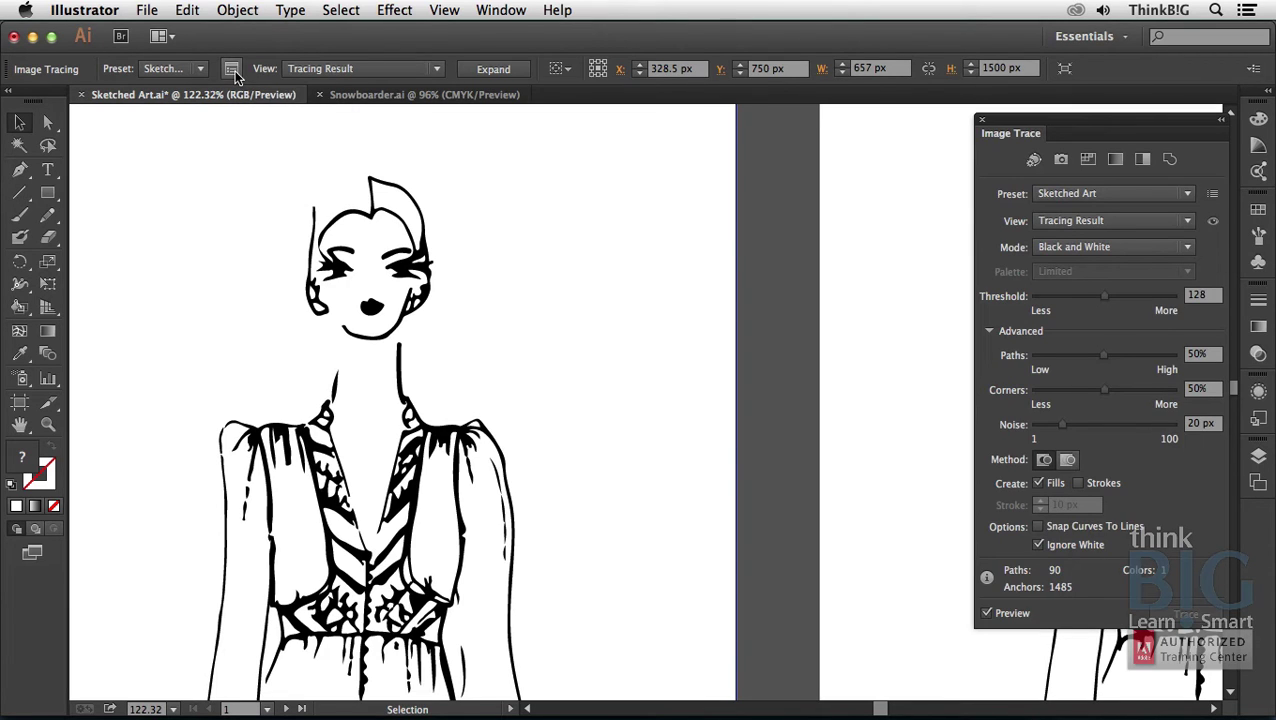
left_click_drag(973, 128, 595, 136)
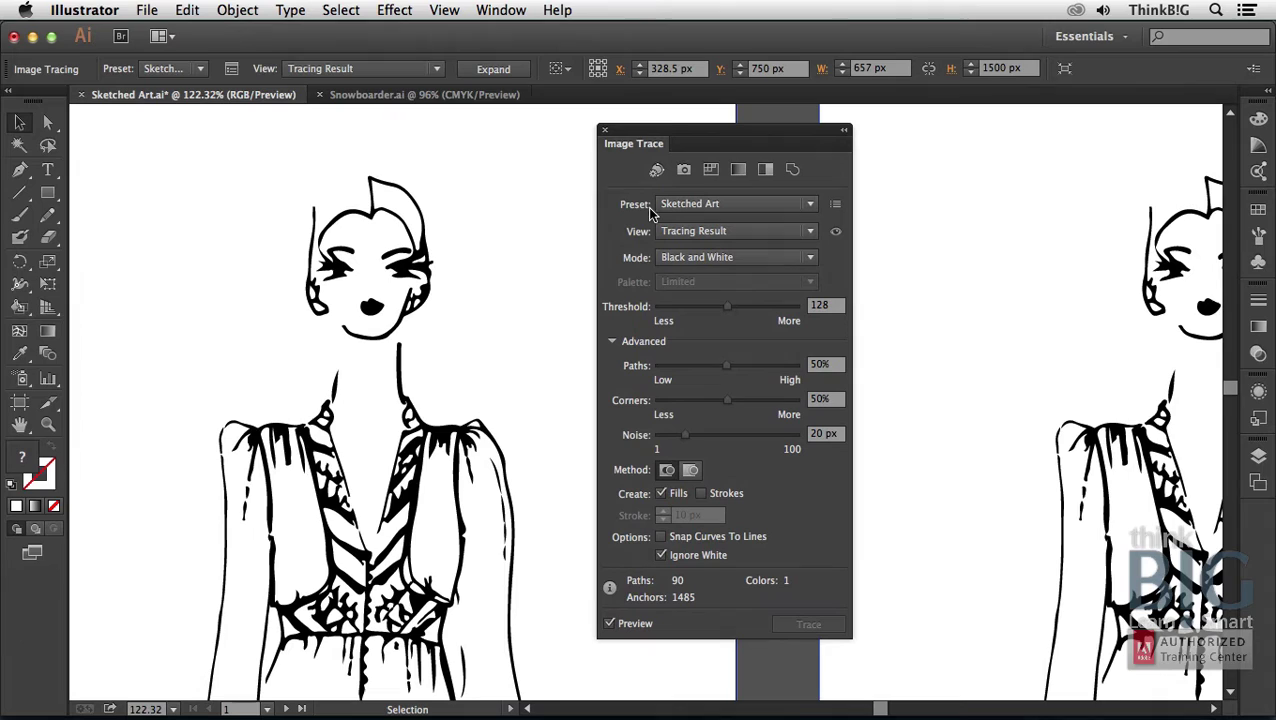
left_click(837, 232)
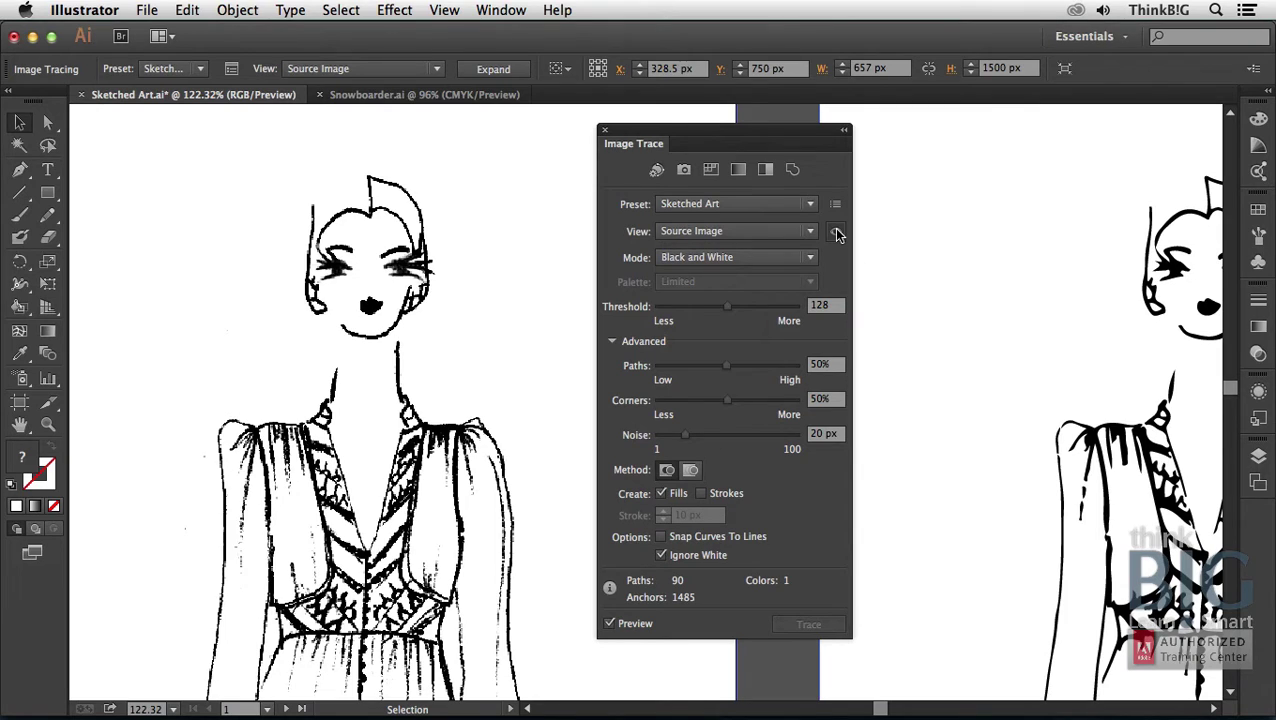
left_click(837, 232)
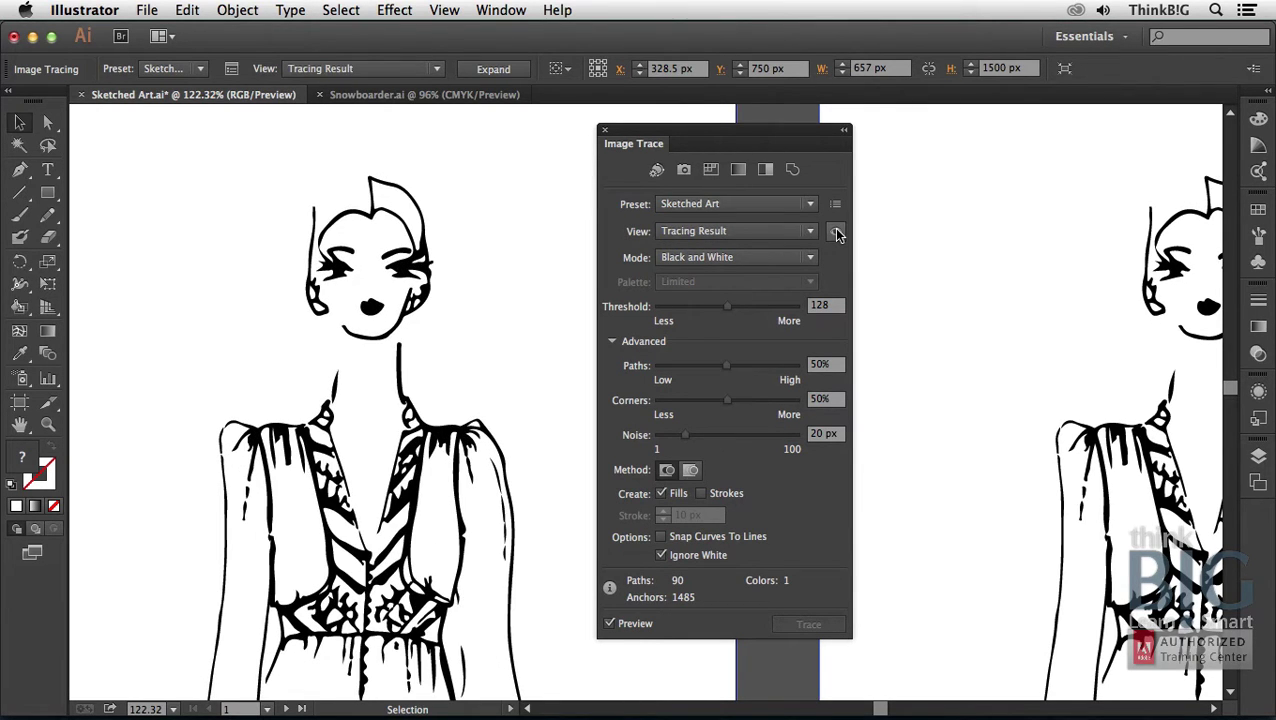
left_click(837, 232)
Set the trace Threshold to 138 and Noise to 4 px, then compare against the source
left_click_drag(732, 307, 732, 307)
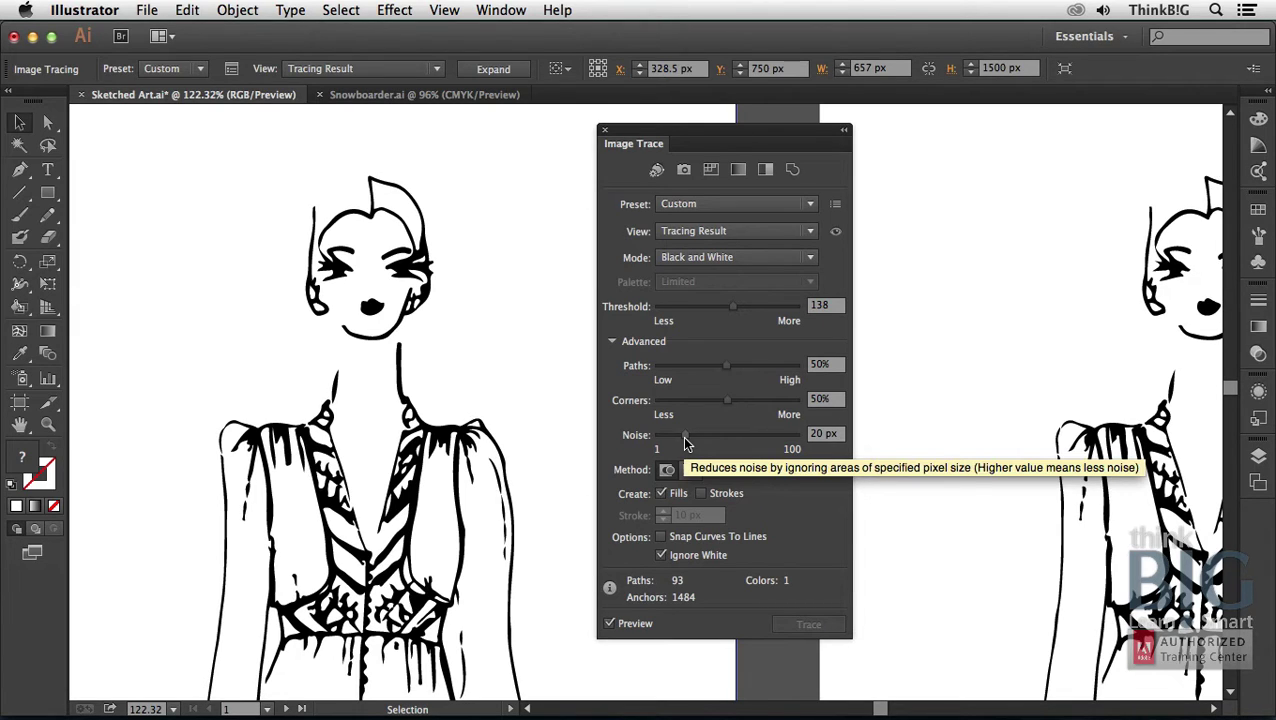
left_click_drag(685, 443, 668, 445)
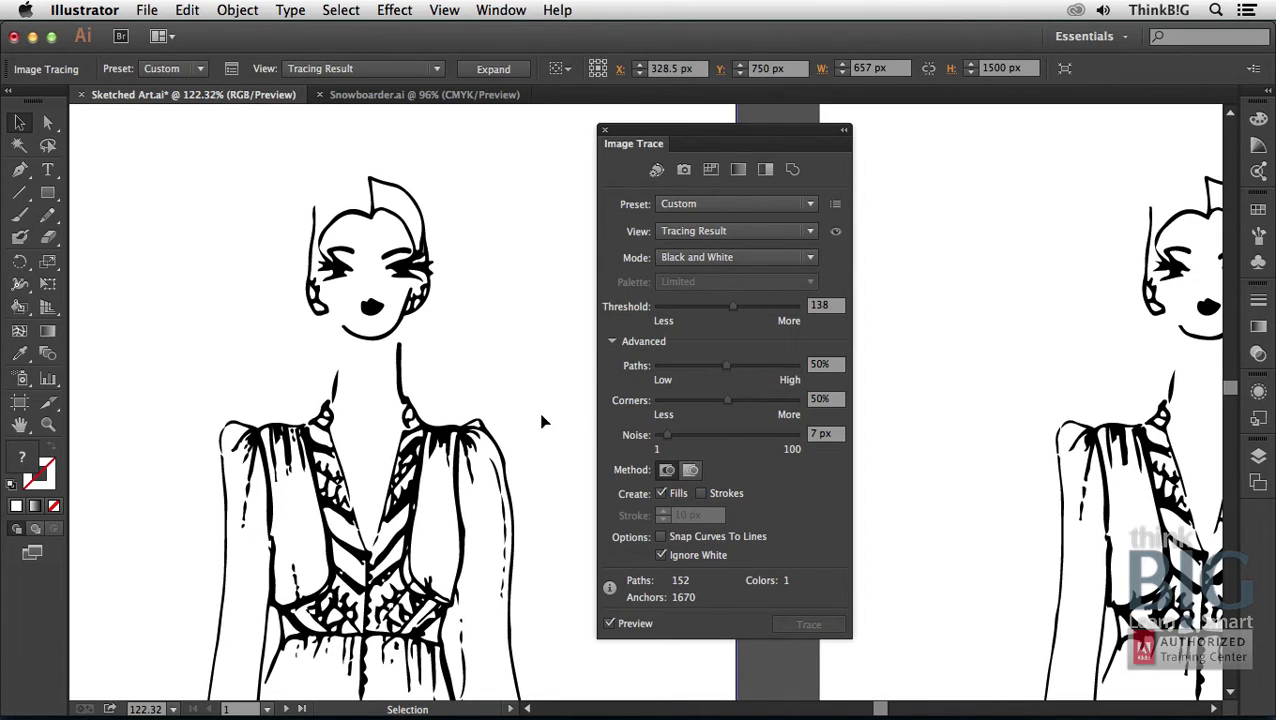
left_click_drag(668, 441, 663, 443)
left_click(834, 233)
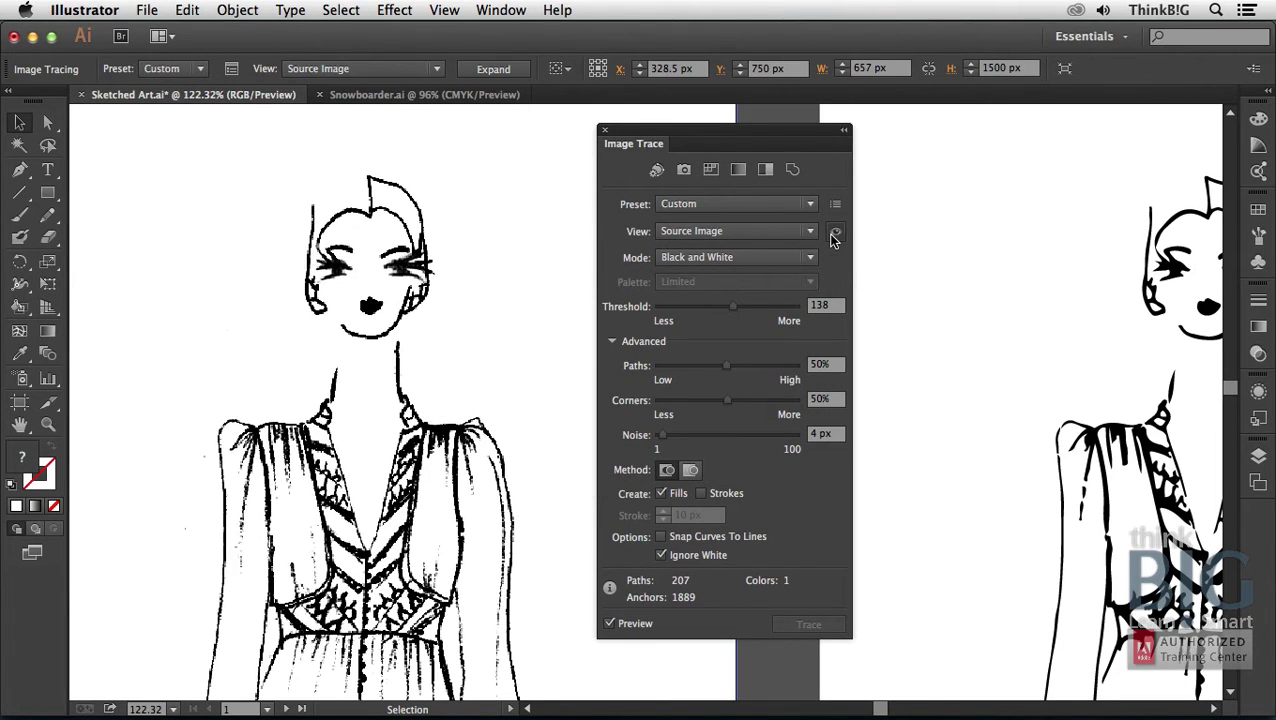
left_click(834, 233)
left_click(834, 233)
left_click(834, 233)
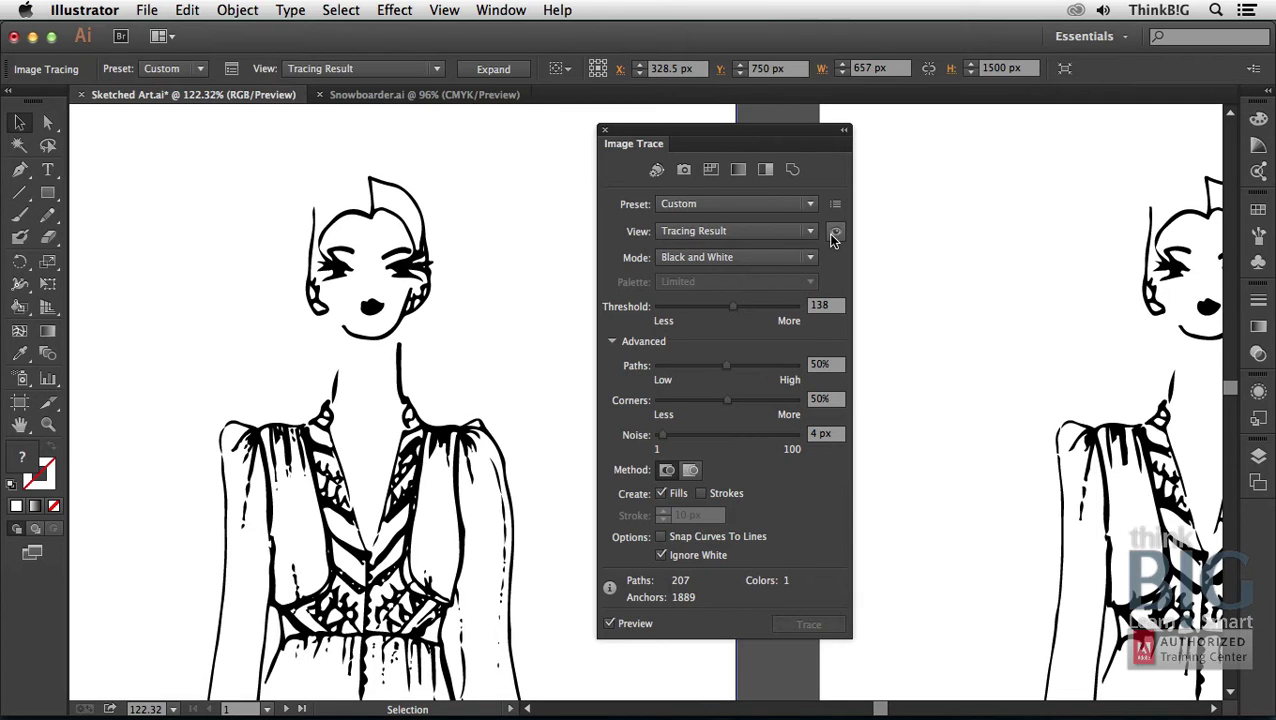
Expand the left-sketch trace into editable paths, inspect the face outline's anchors, then switch to Snowboarder.ai
left_click(494, 69)
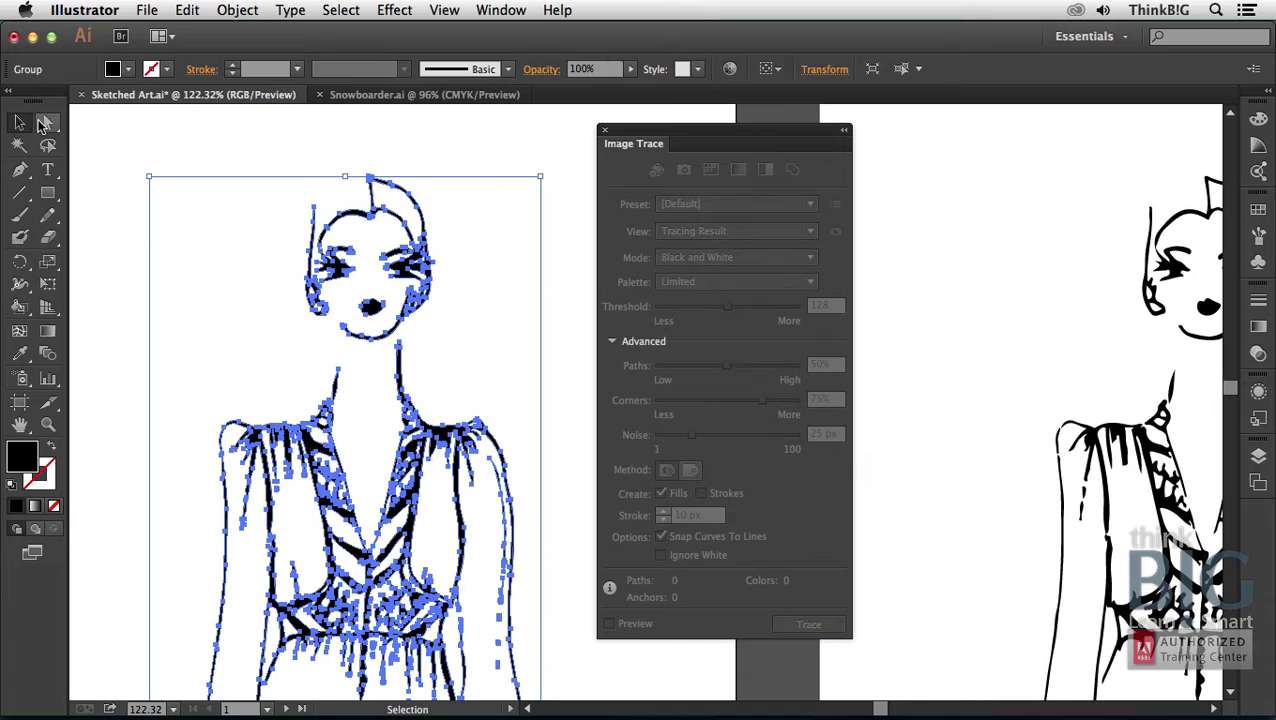
left_click(42, 122)
left_click(208, 152)
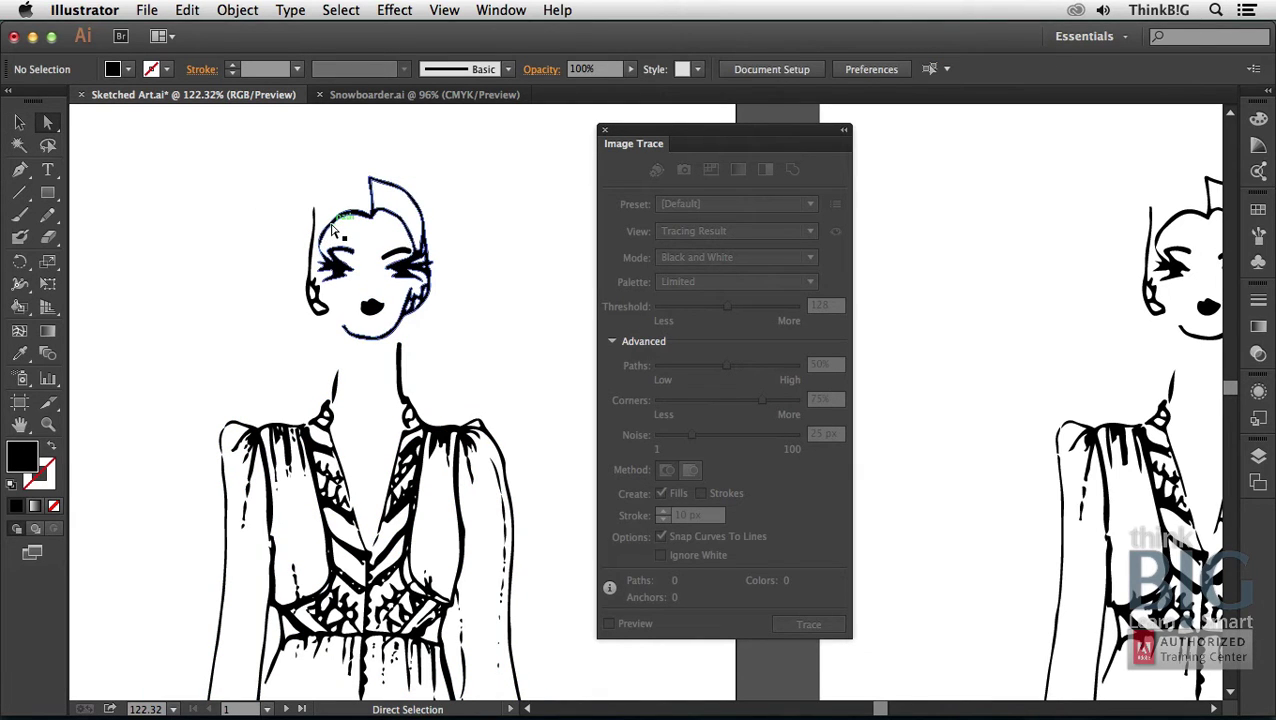
left_click(333, 222)
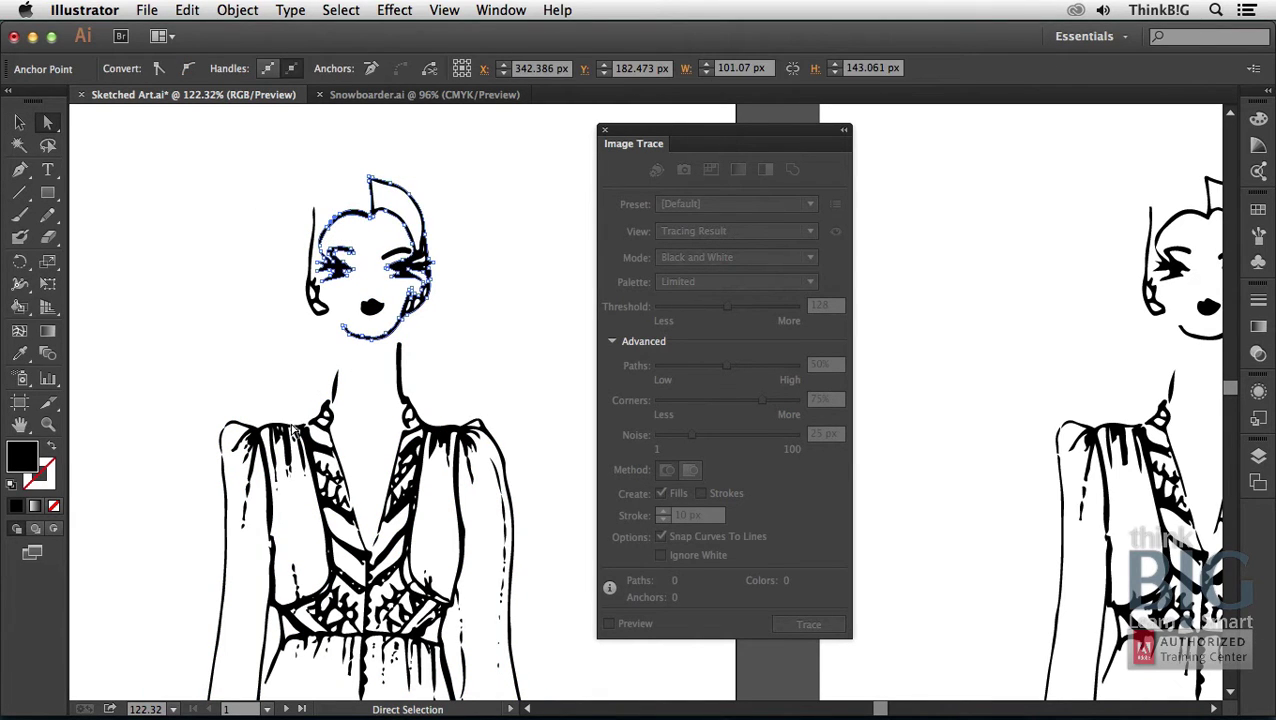
left_click(466, 335)
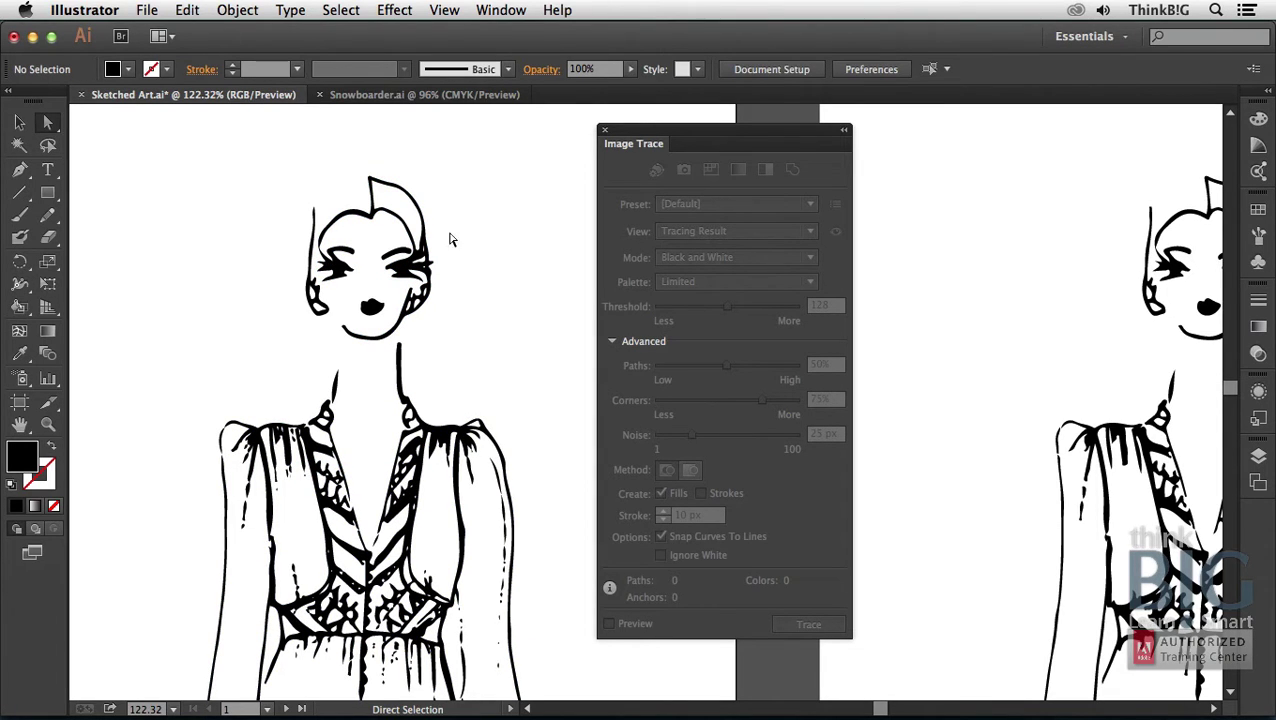
left_click(393, 96)
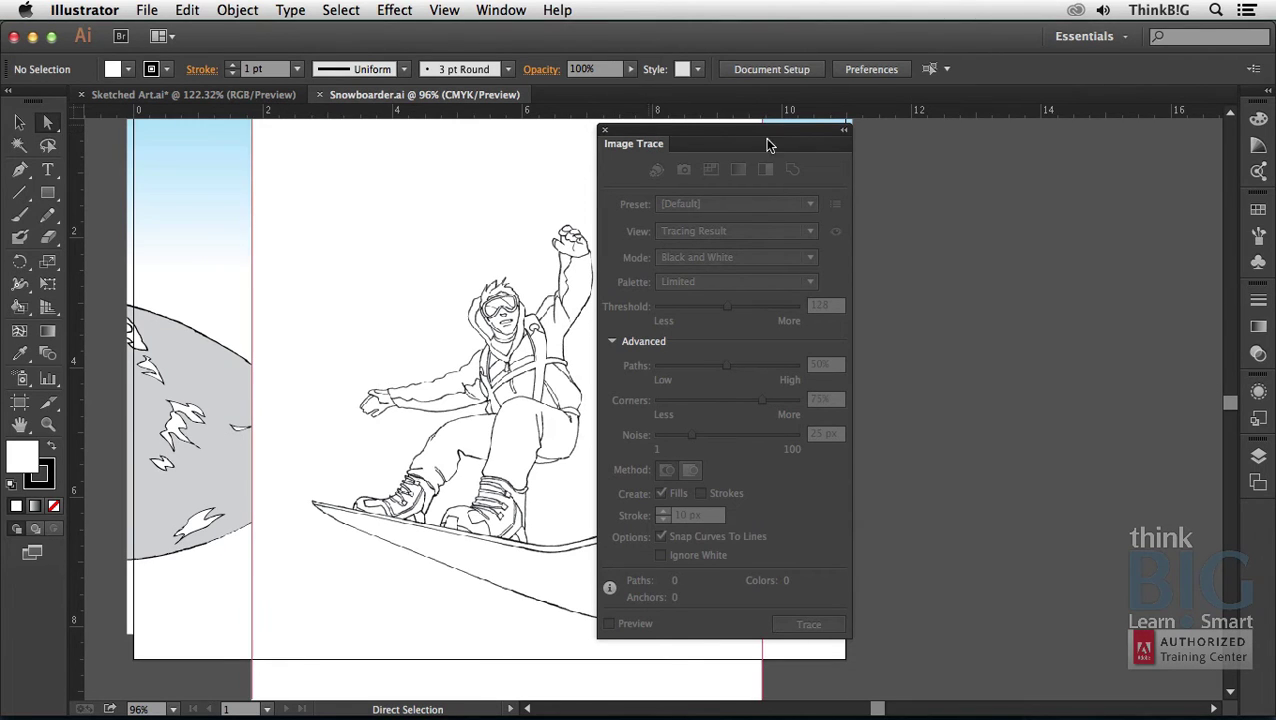
Trace the placed snowboarder sketch with the Sketched Art preset
left_click_drag(724, 134, 913, 145)
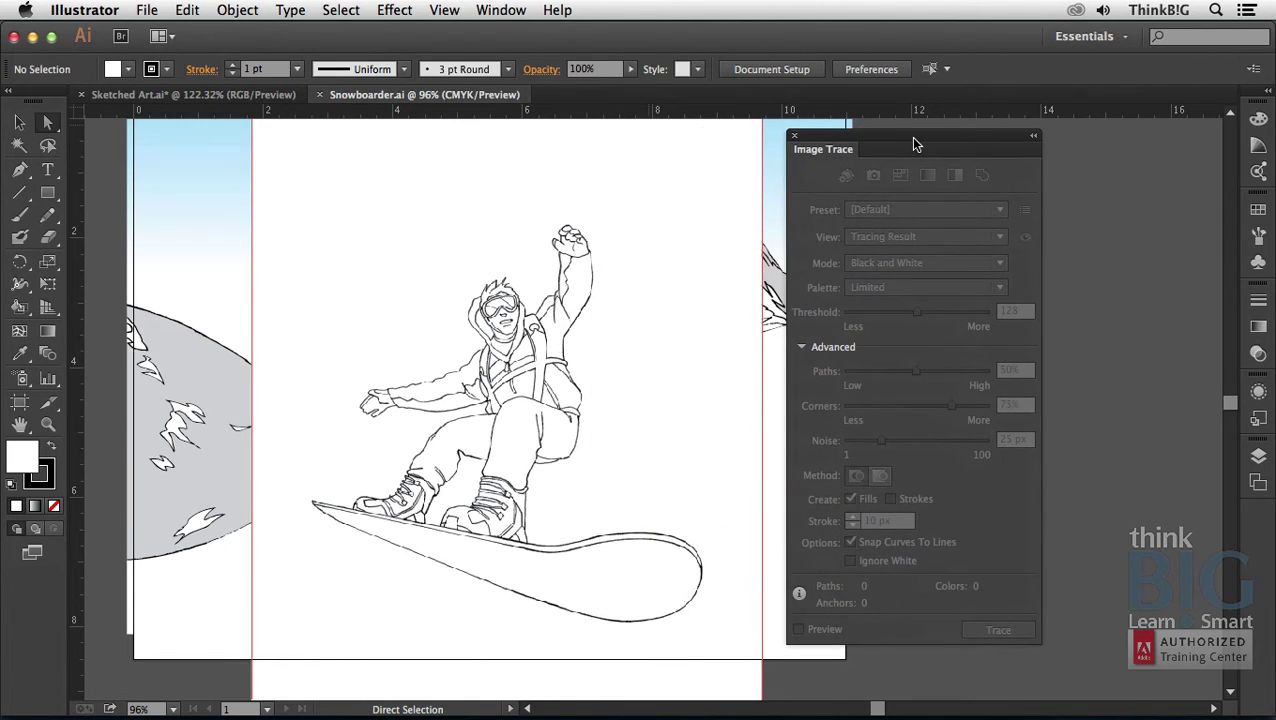
left_click(18, 124)
left_click(502, 332)
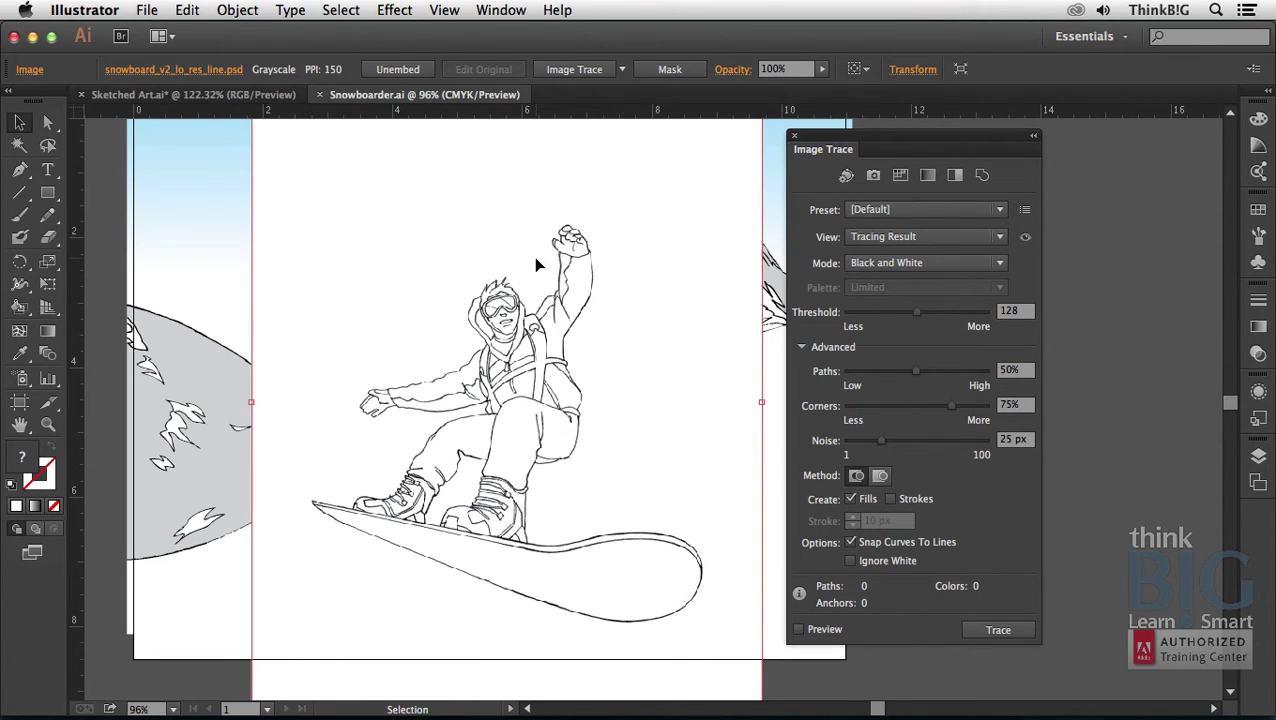
left_click(622, 70)
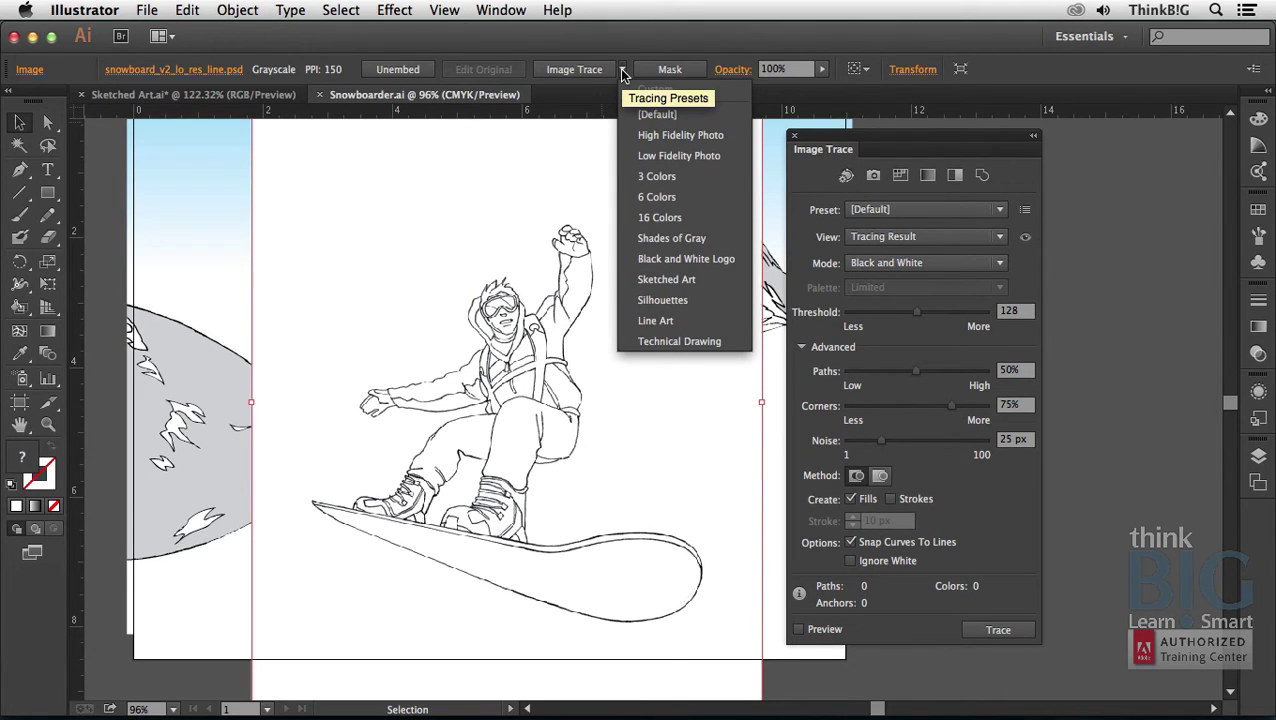
left_click(682, 280)
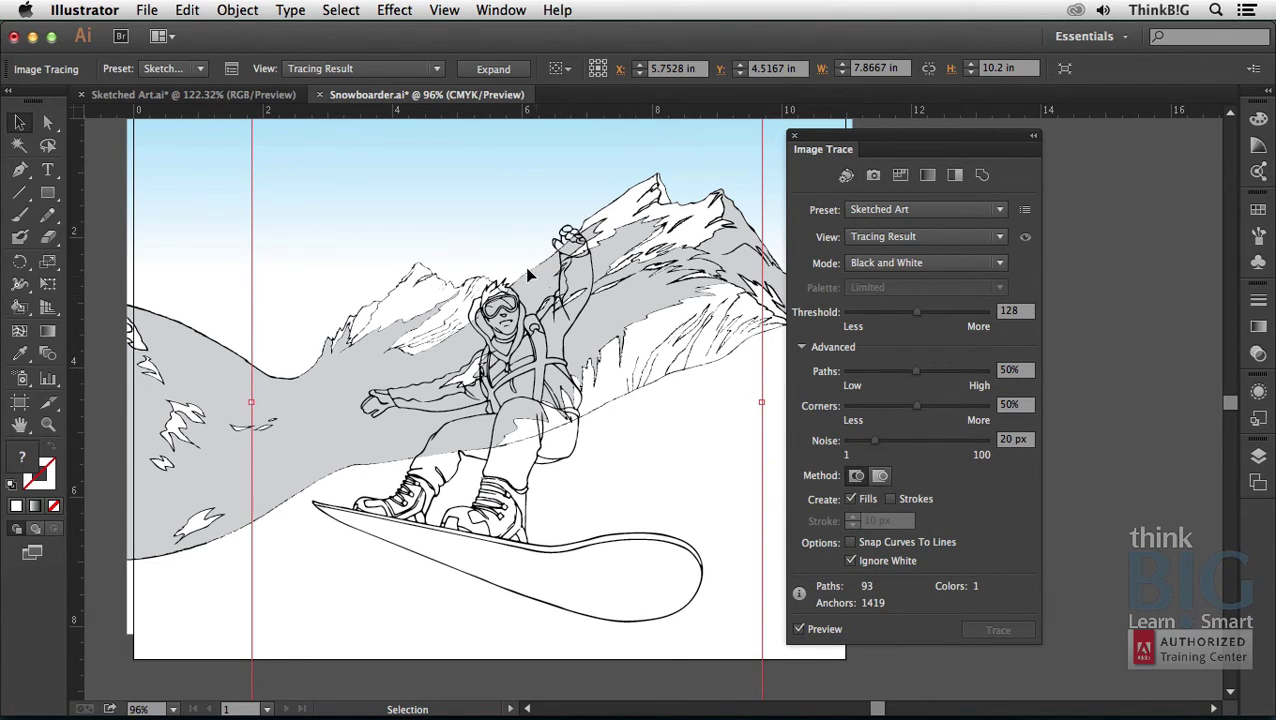
Expand the snowboarder trace and fill the hood's left strip black with the Live Paint Bucket
key("z")
left_click_drag(430, 226, 612, 400)
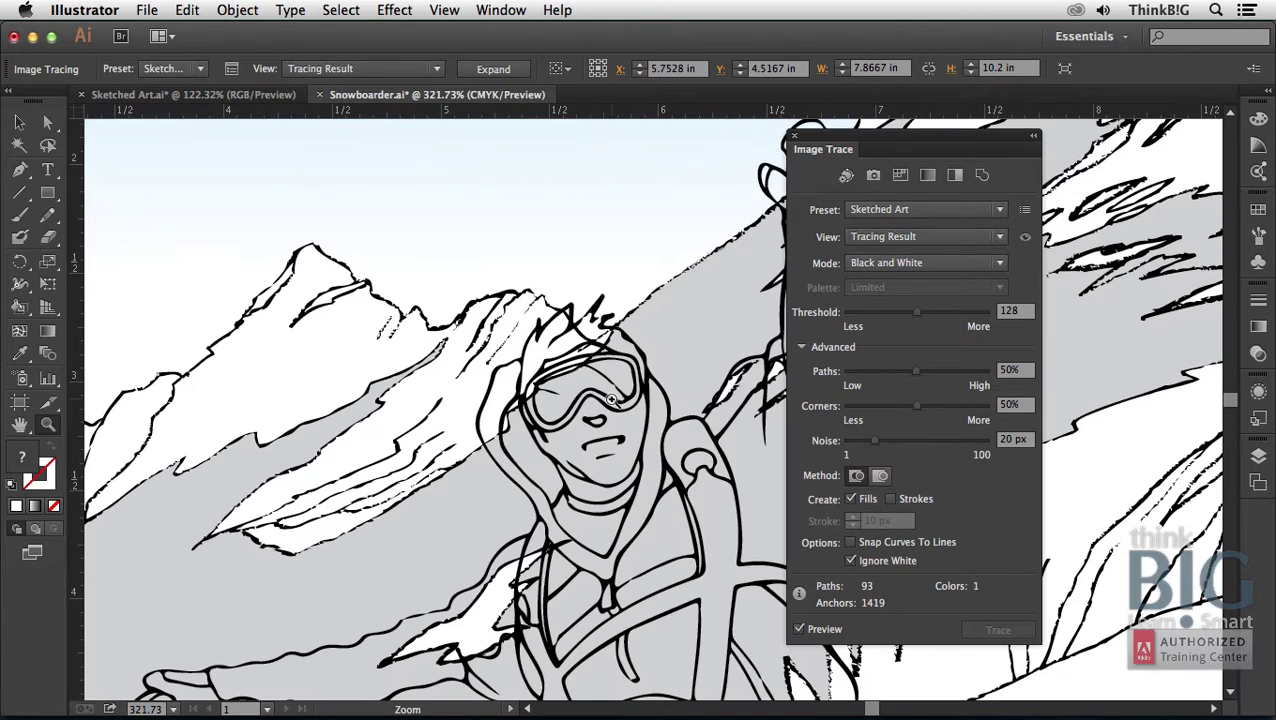
left_click(505, 72)
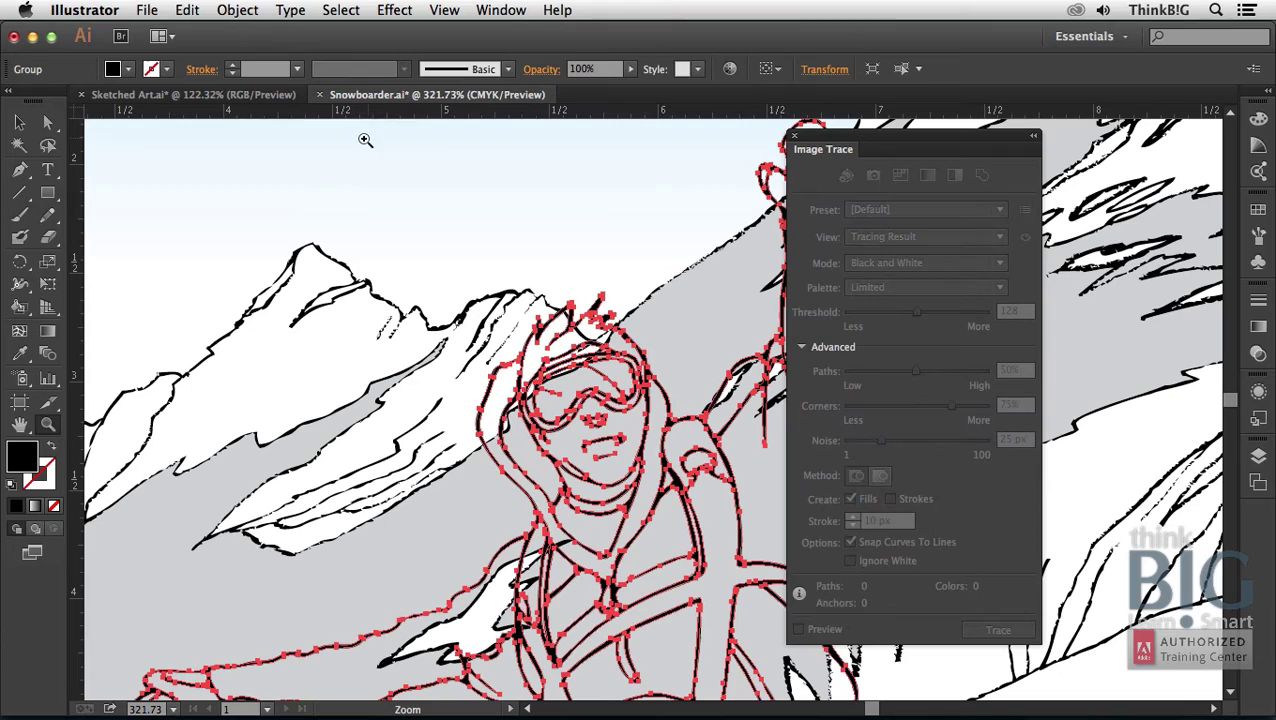
left_click(21, 310)
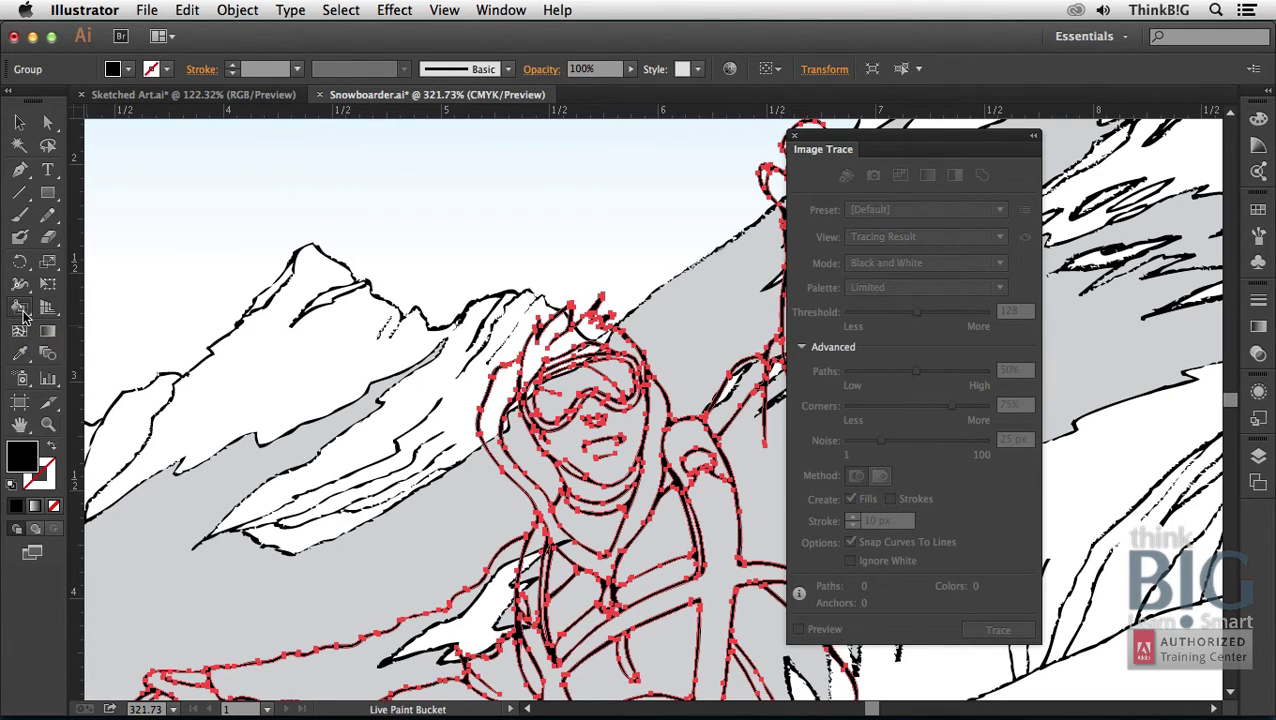
left_click(499, 398)
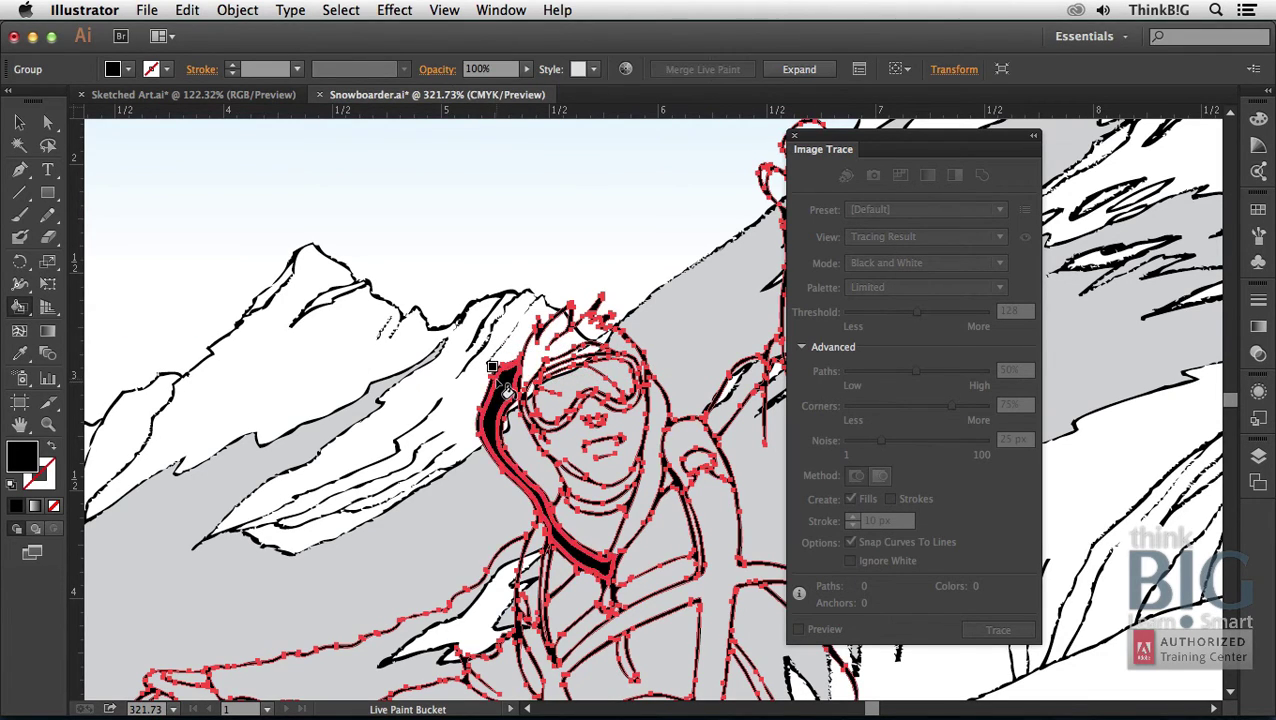
left_click(1258, 208)
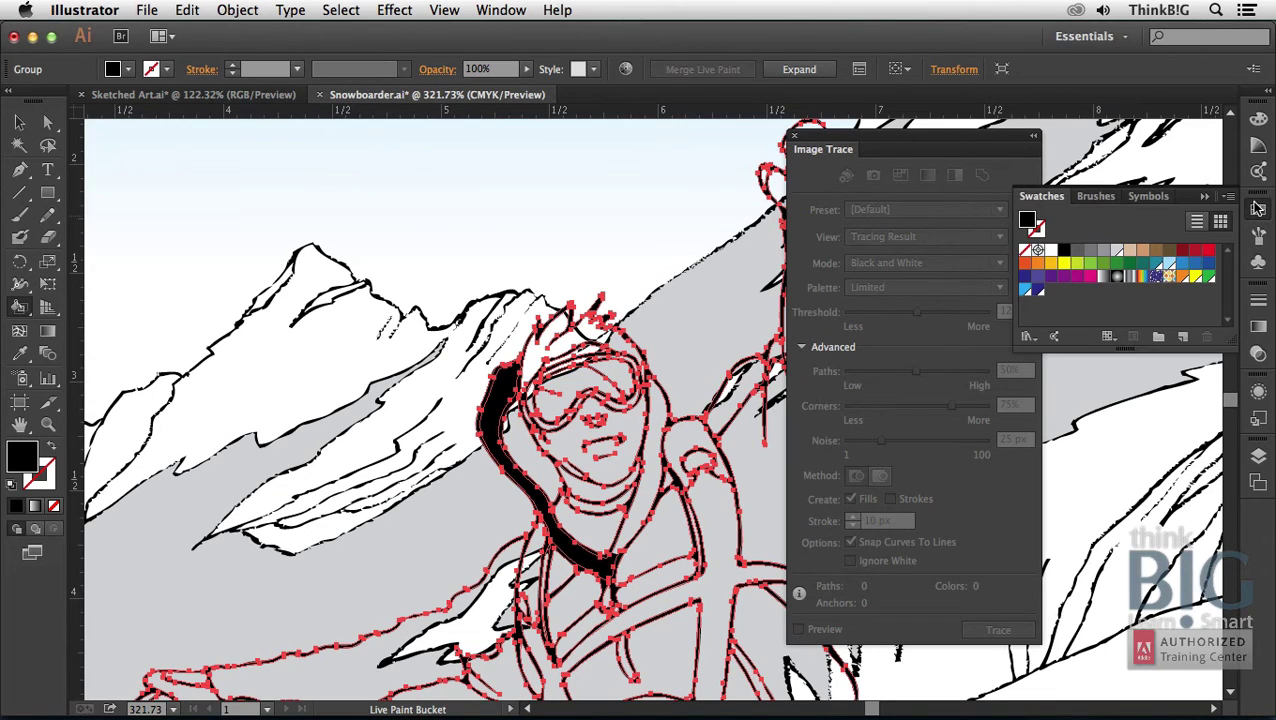
Close the Image Trace panel, then Live Paint the hair Latte beige and the face tan
left_click(795, 137)
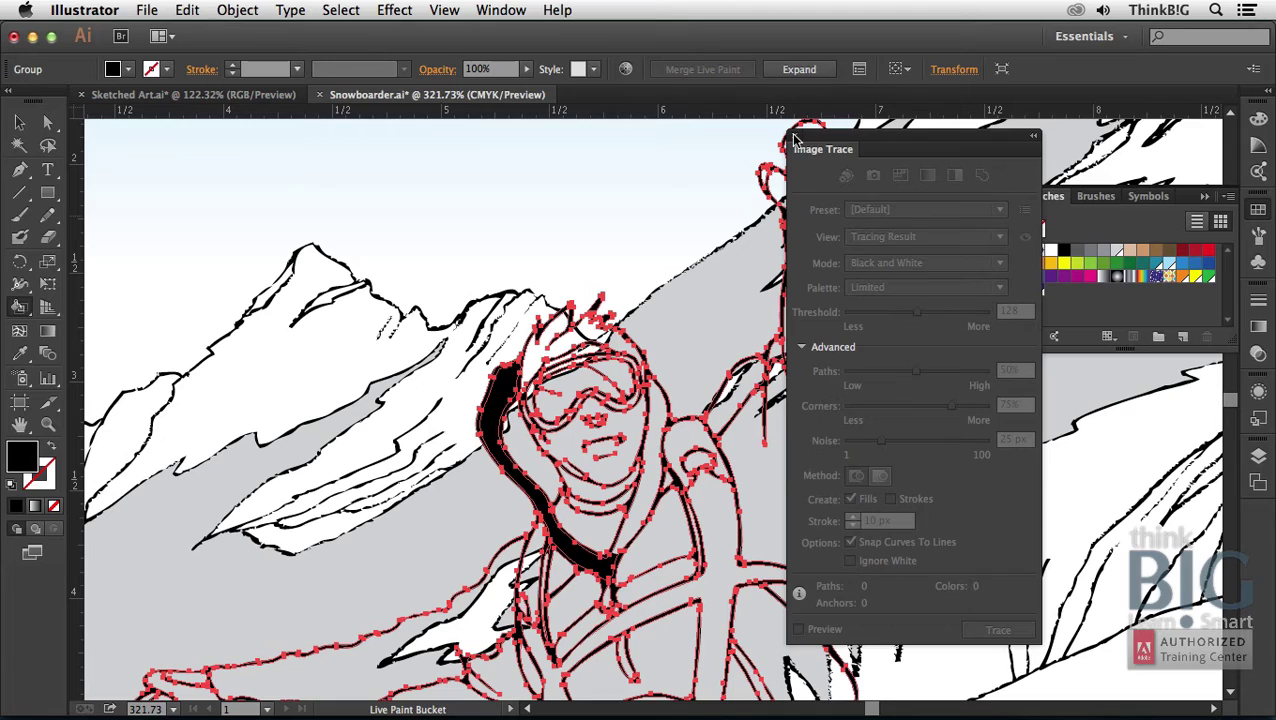
left_click(795, 135)
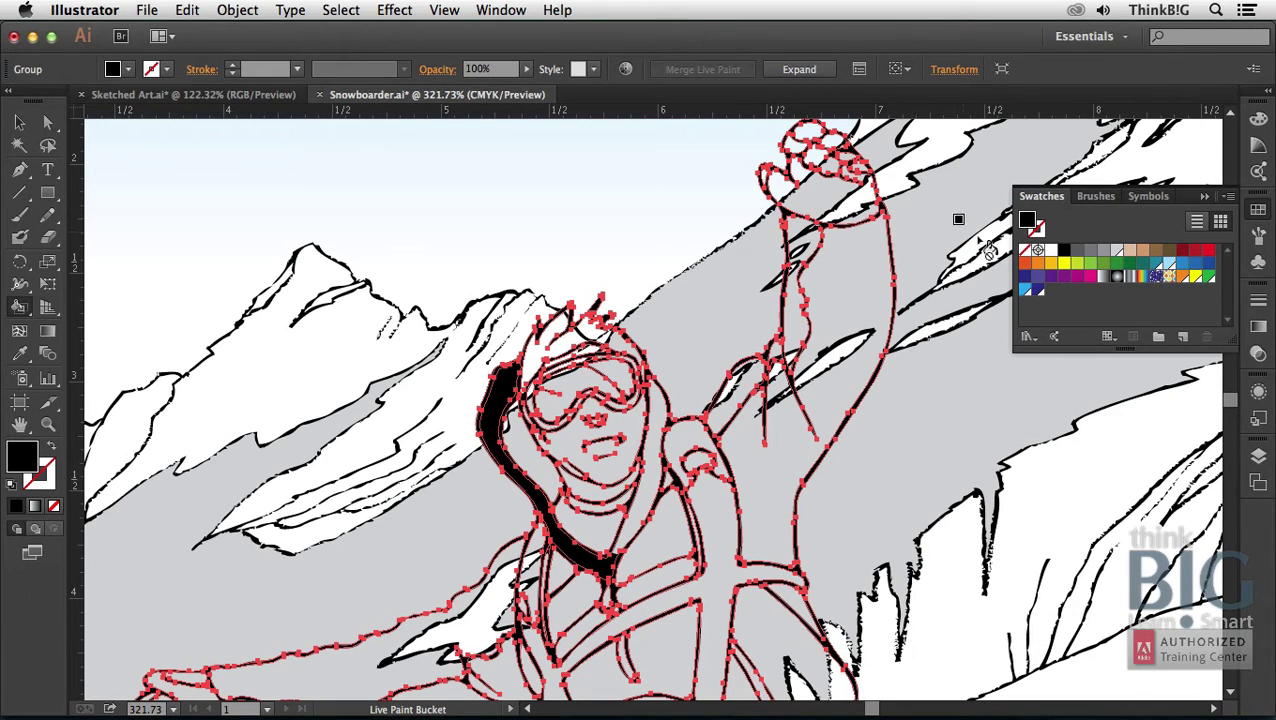
left_click(1129, 251)
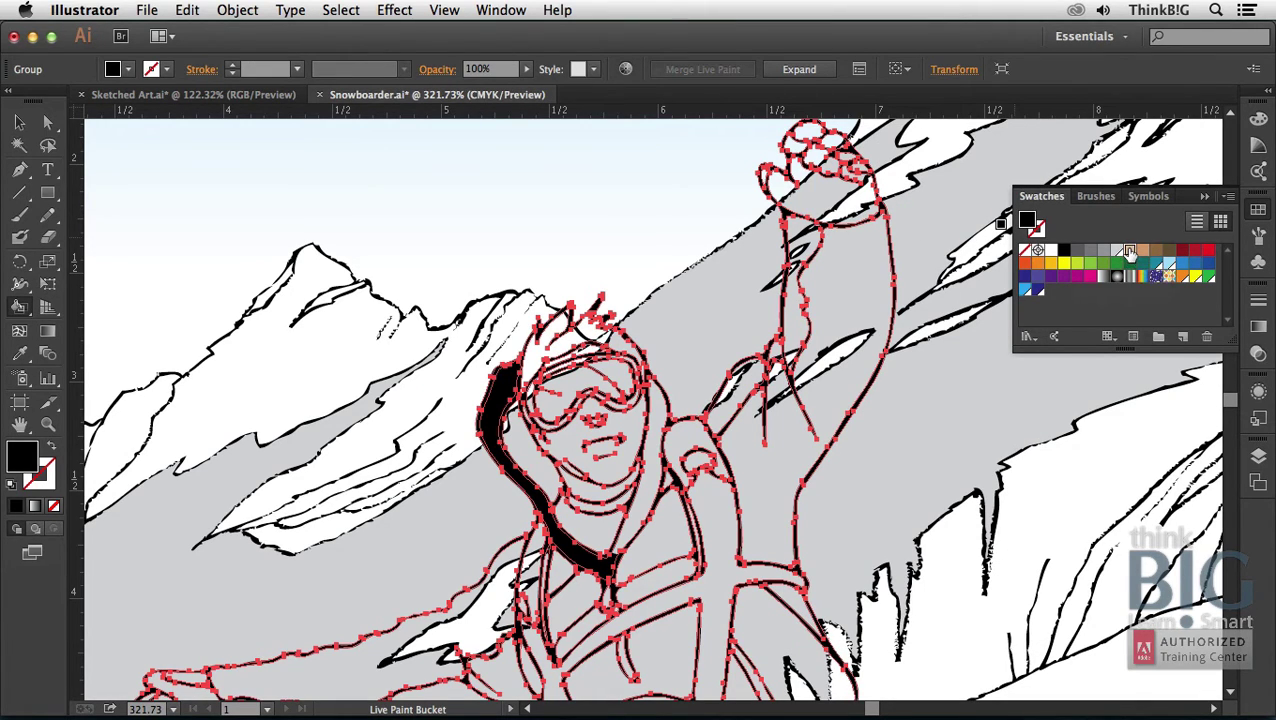
left_click(544, 368)
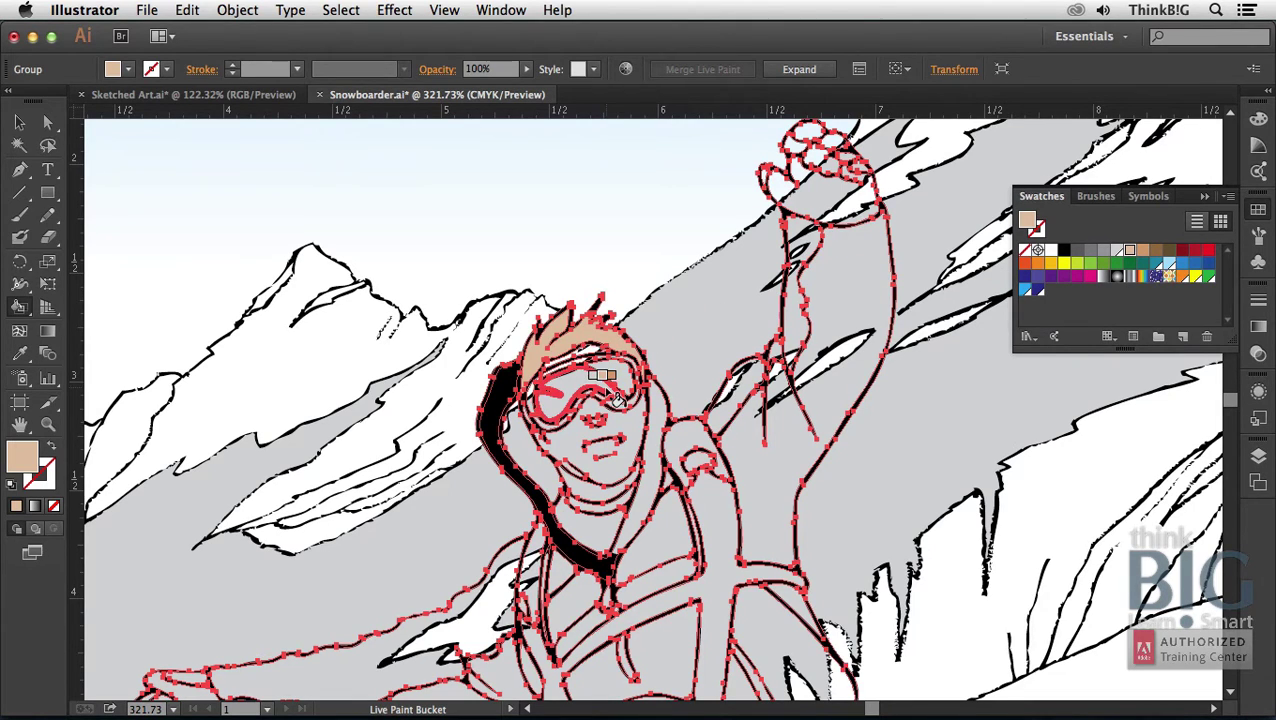
key("Right")
key("Right")
key("Right")
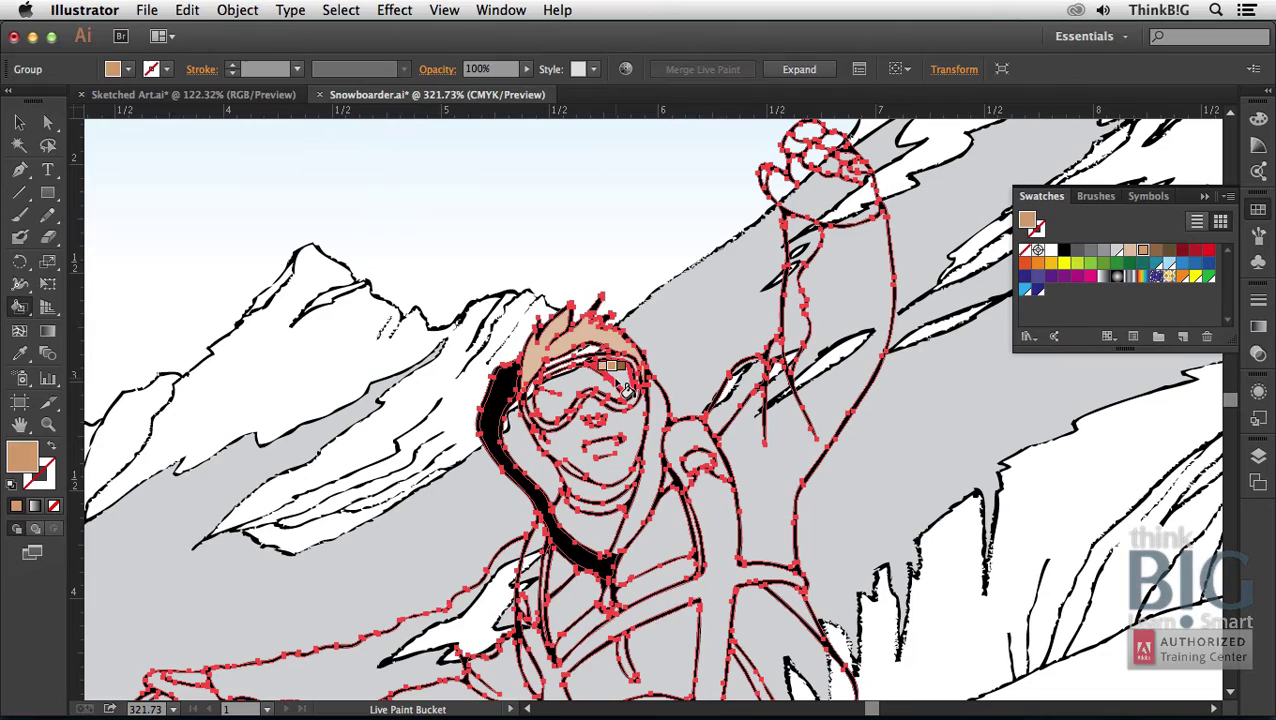
key("Left")
key("Left")
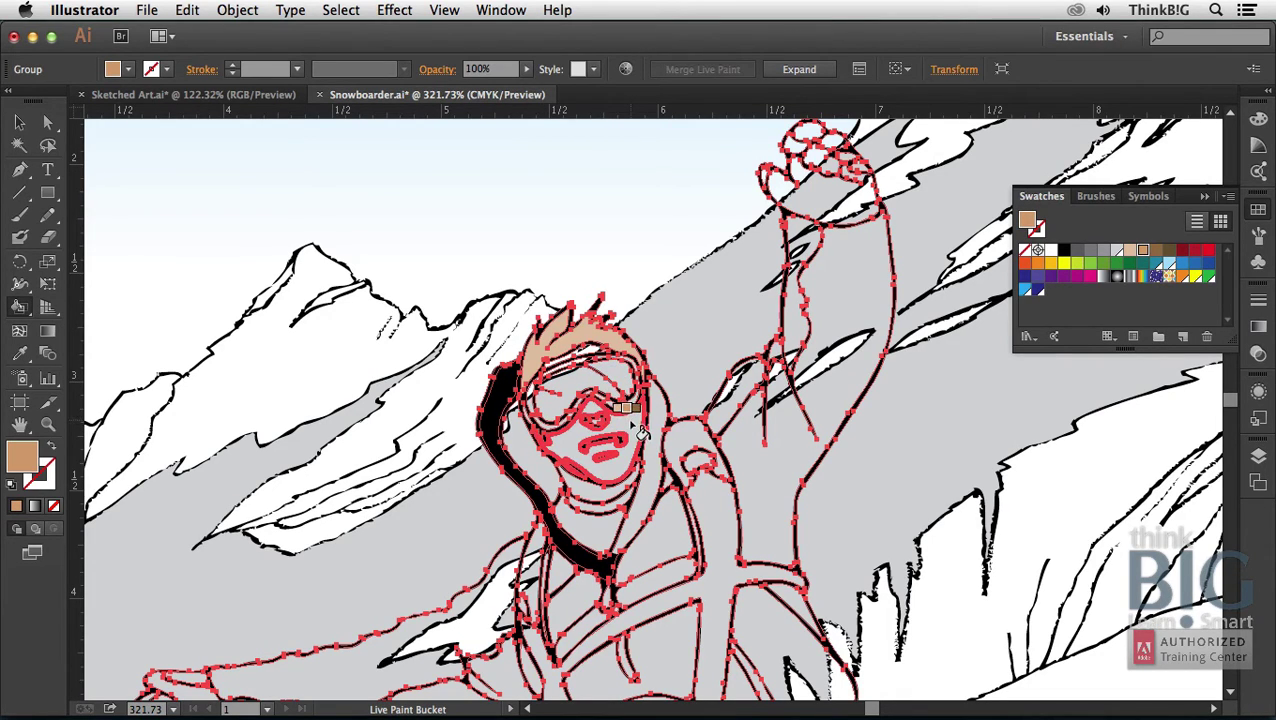
left_click(639, 429)
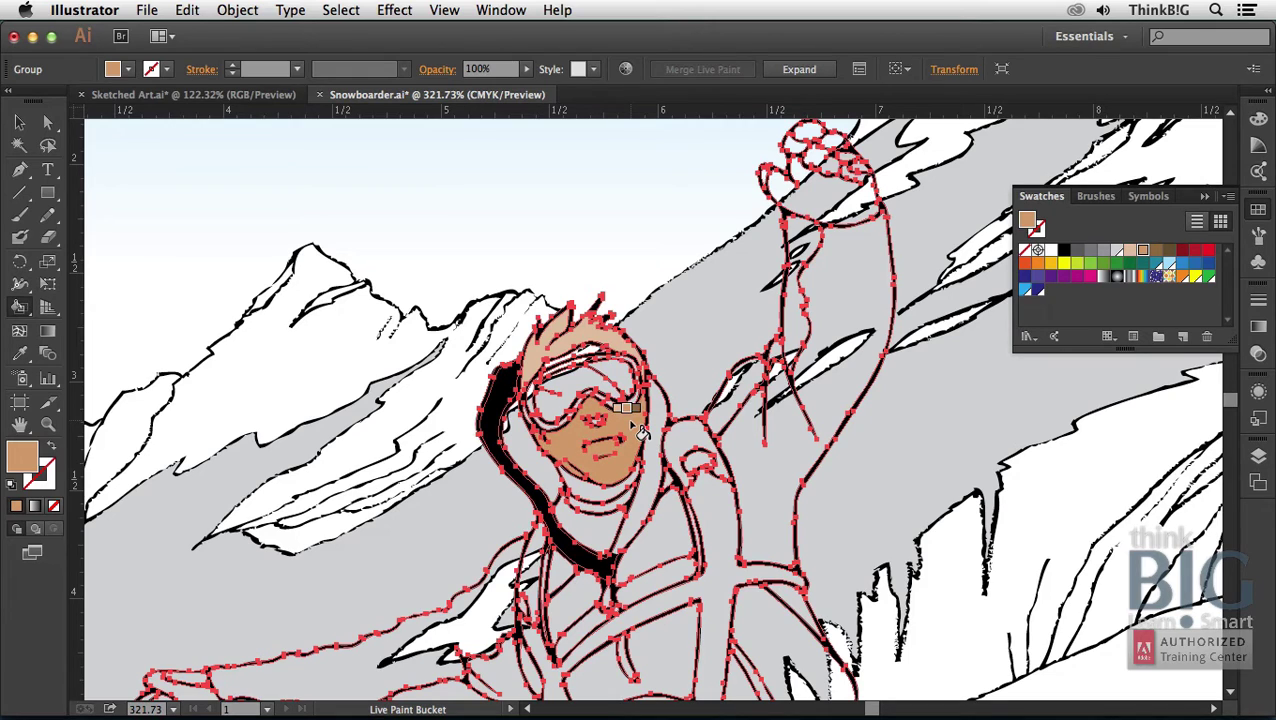
Paint the goggle frame bright red, the hood strips beside the face red, and the outer hood orange
key("Right")
key("Right")
key("Right")
left_click(607, 402)
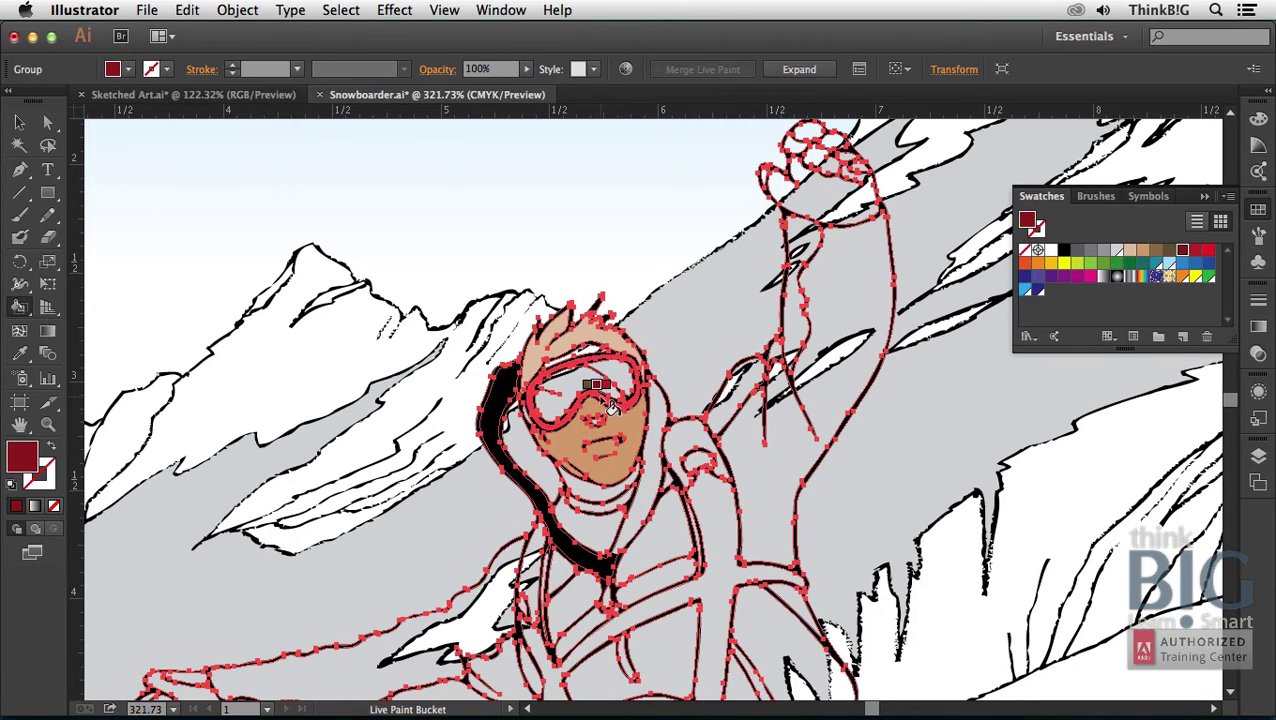
key("Right")
left_click(592, 400)
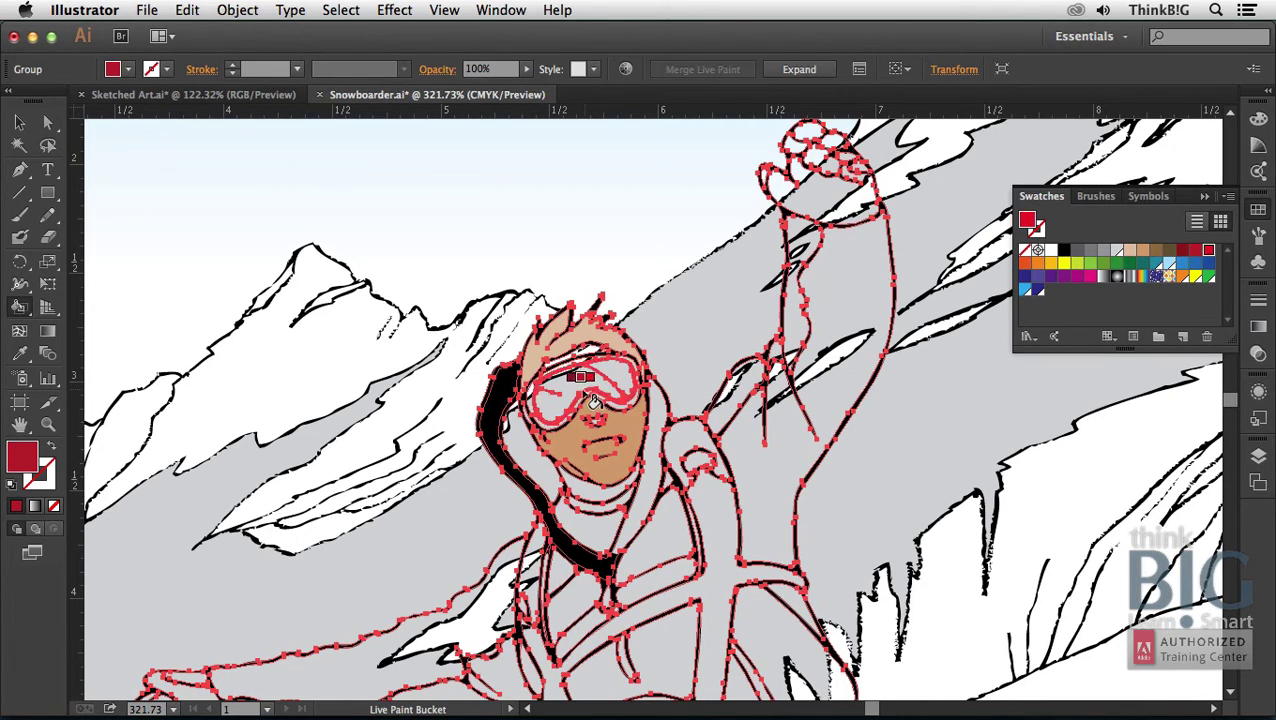
left_click(660, 474)
left_click(540, 472)
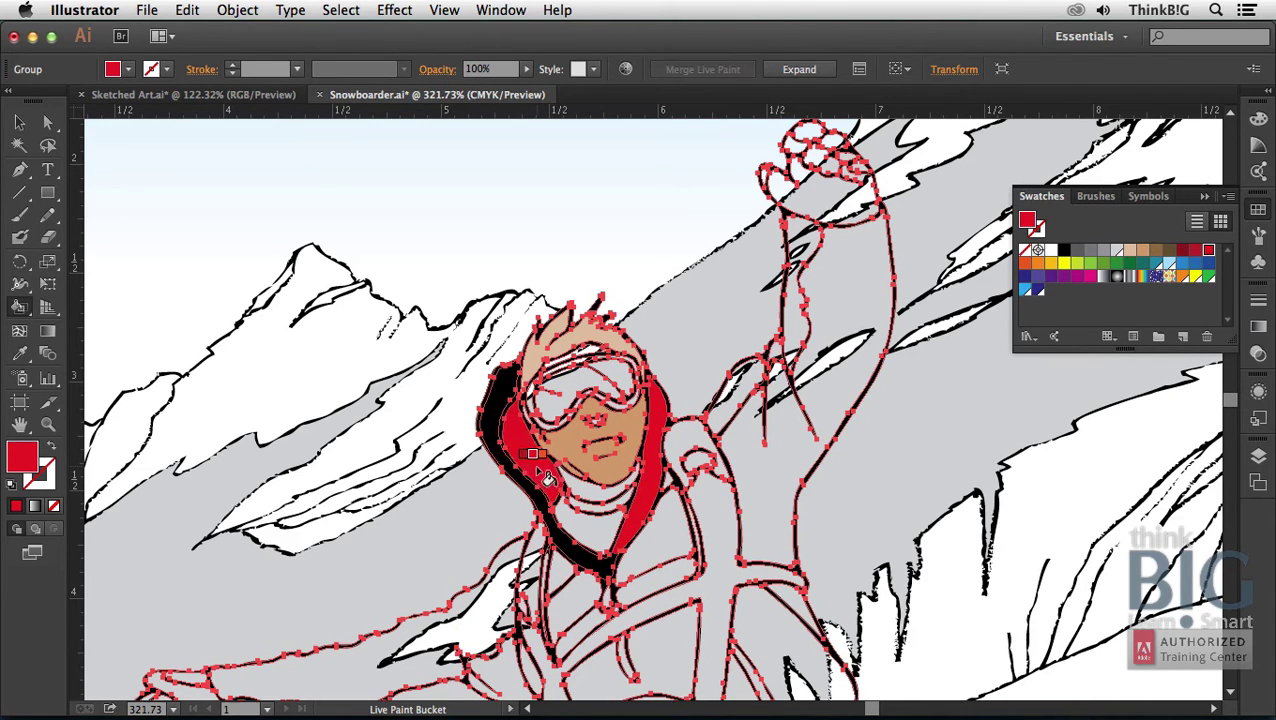
key("Right")
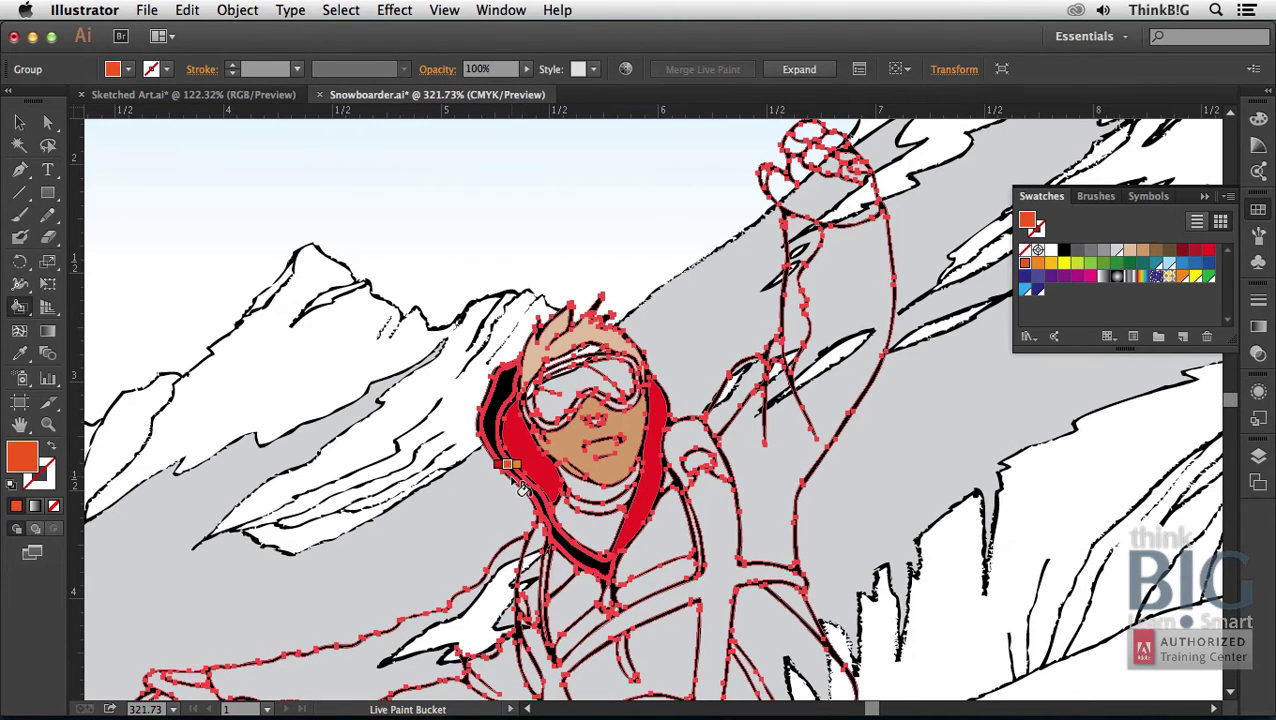
left_click(500, 398)
Fill the goggle lenses light blue and return to the Selection tool
key("Right")
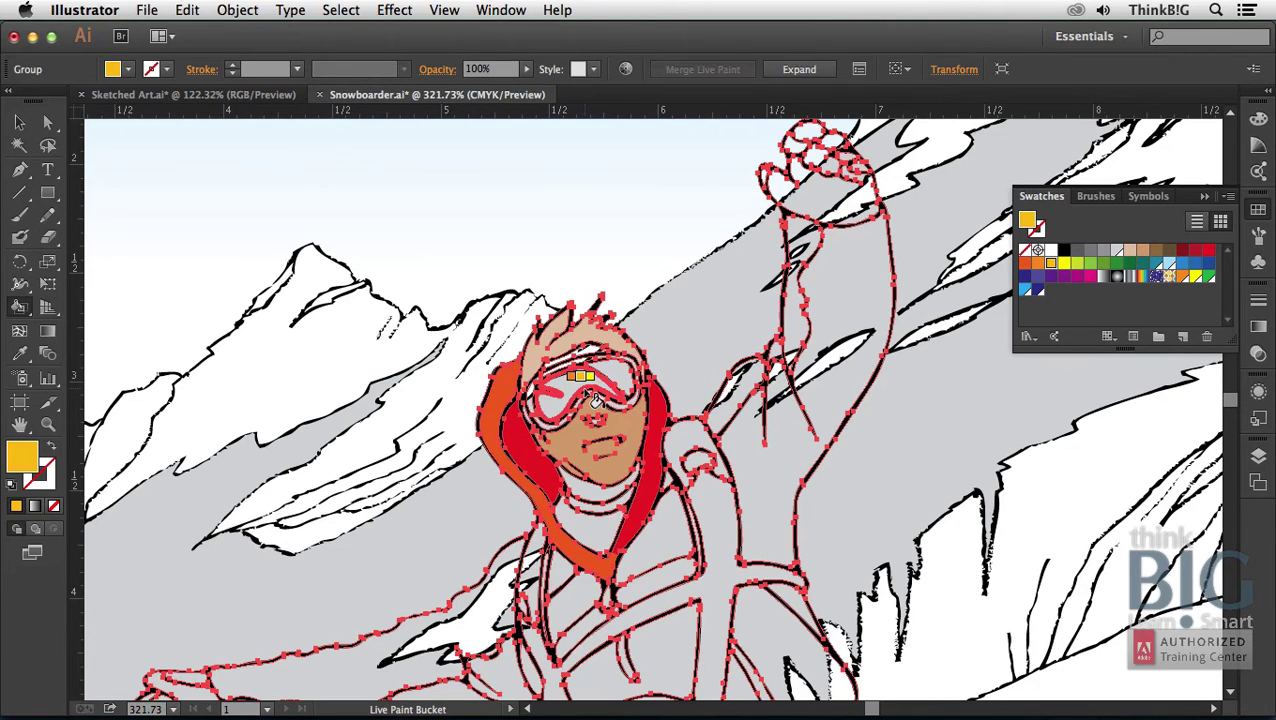
key("Right")
key("Right")
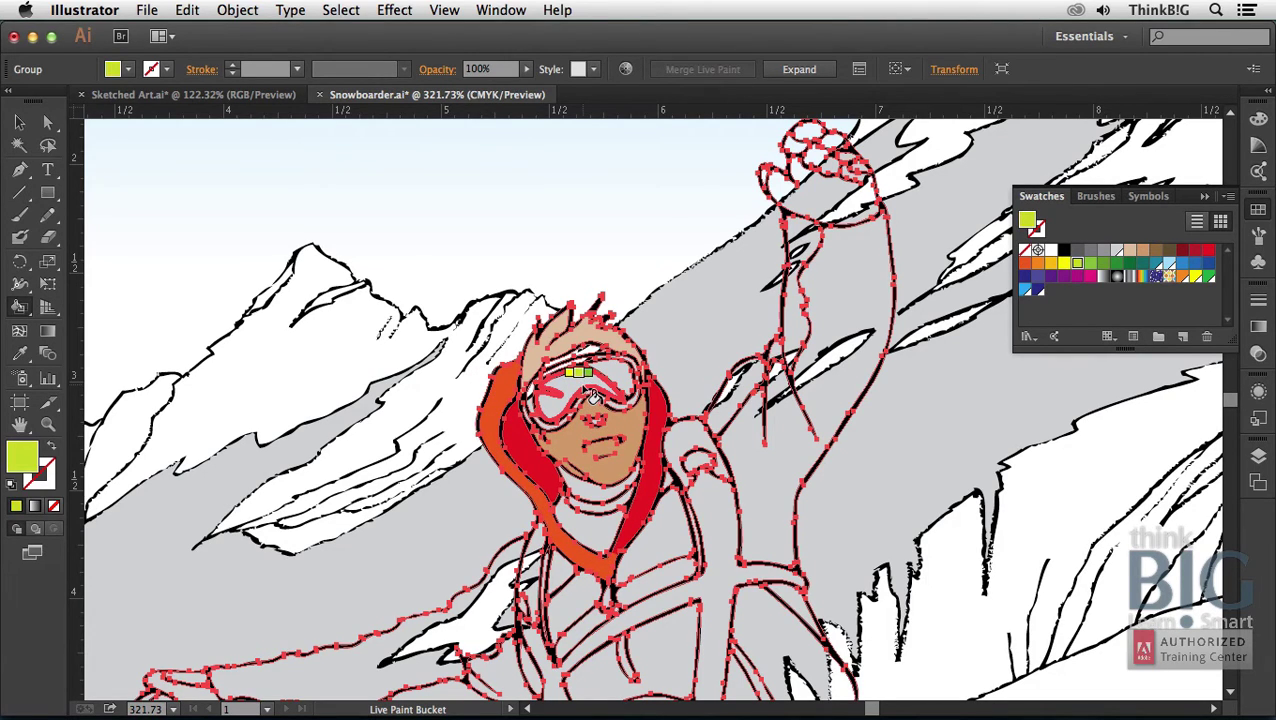
key("Right")
key("Right")
key("Right")
key("Right")
key("Right")
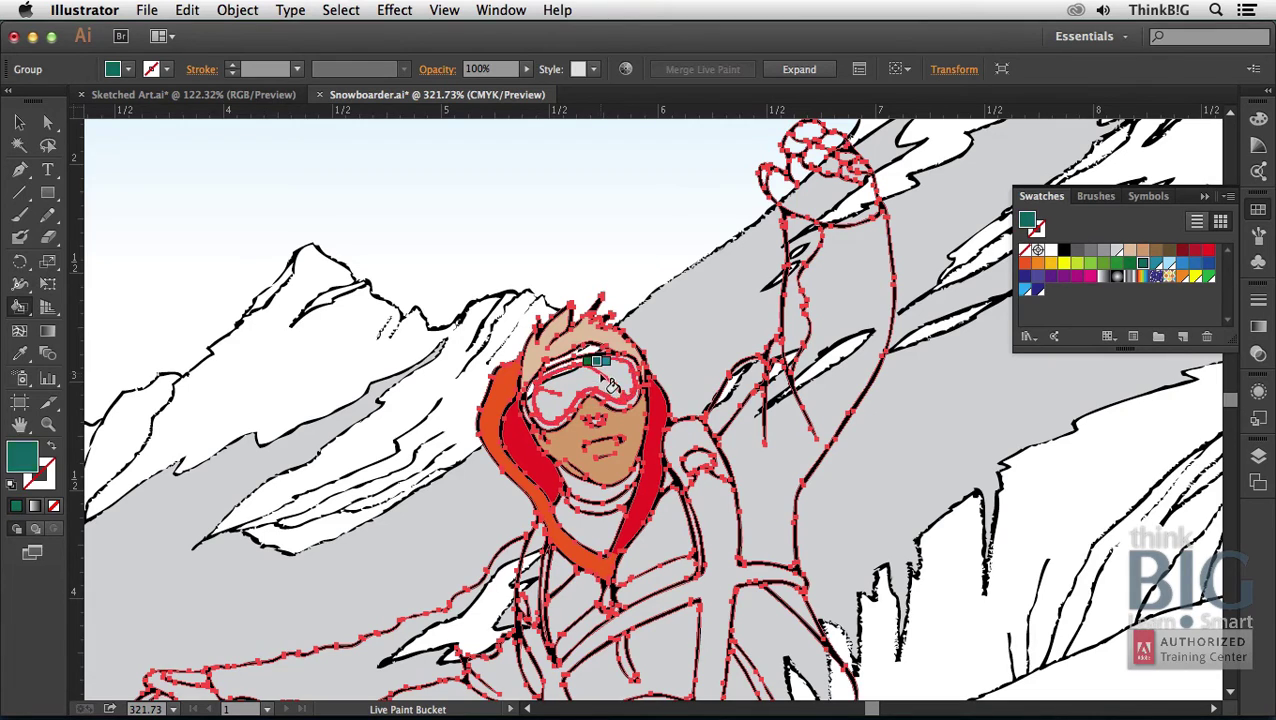
key("Right")
key("Right")
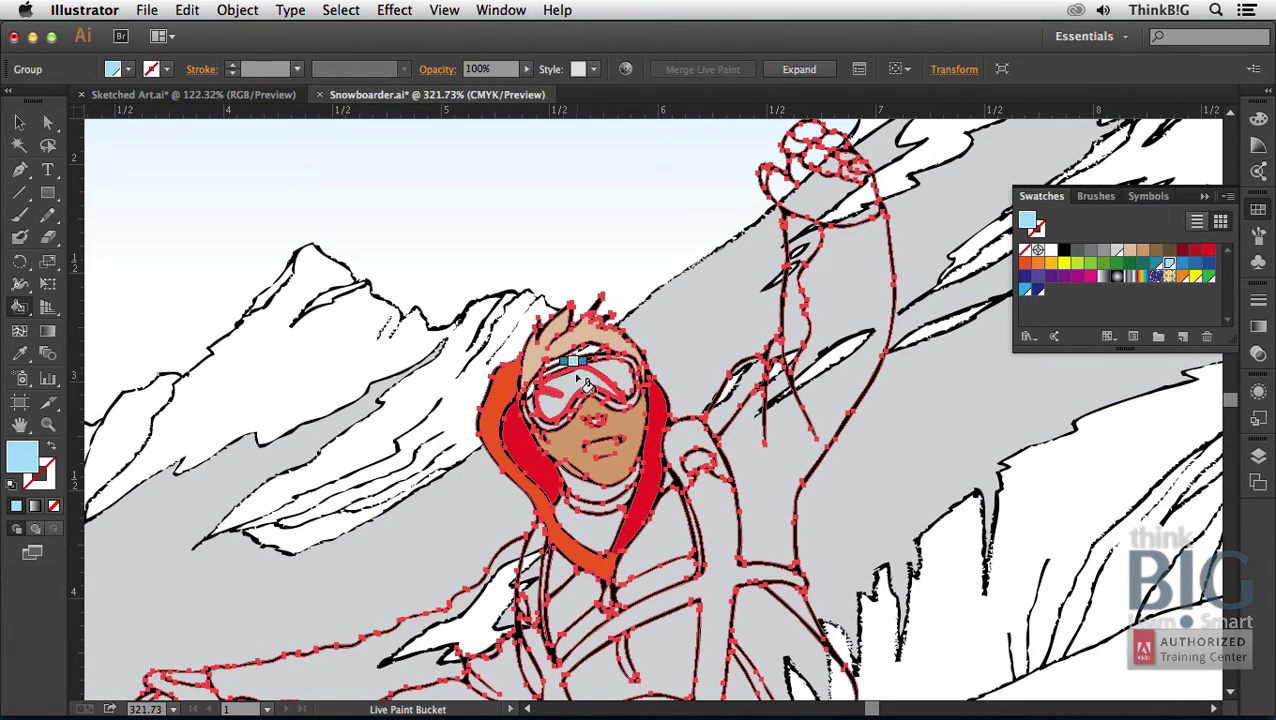
left_click(586, 384)
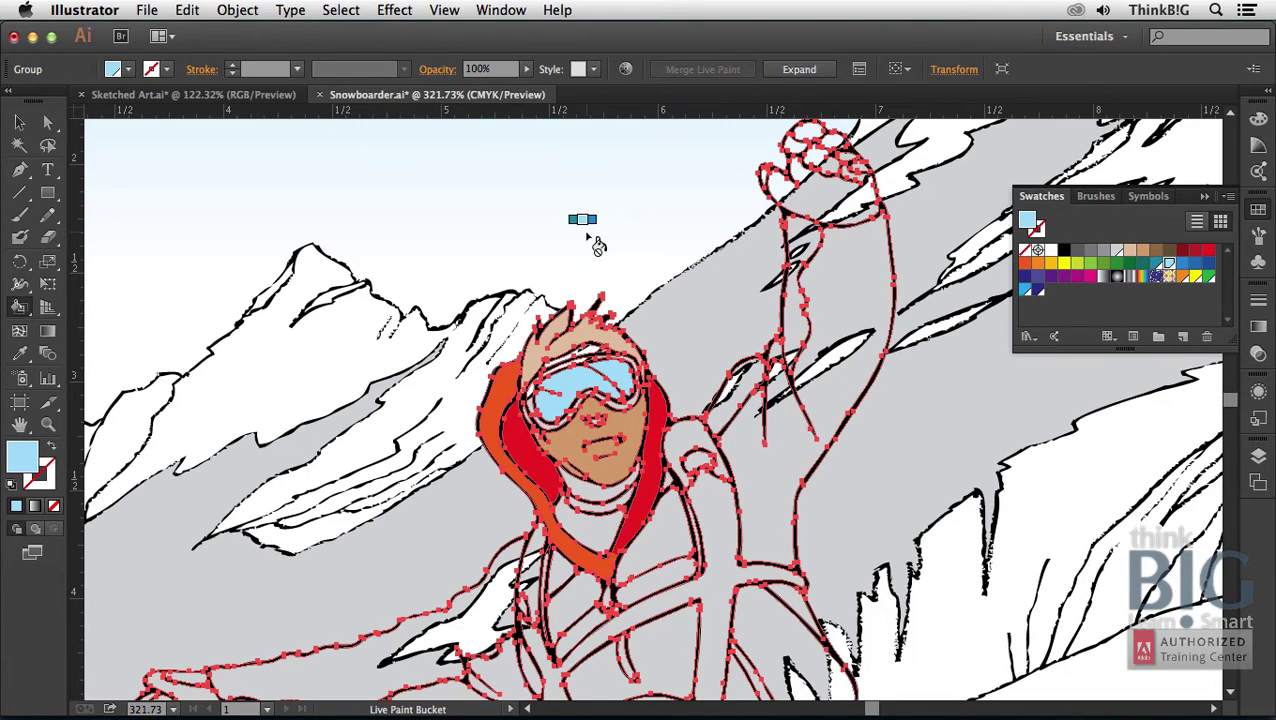
key("v")
Create a new blank Letter-size Print document (612 × 792 pt)
left_click(148, 11)
left_click(166, 32)
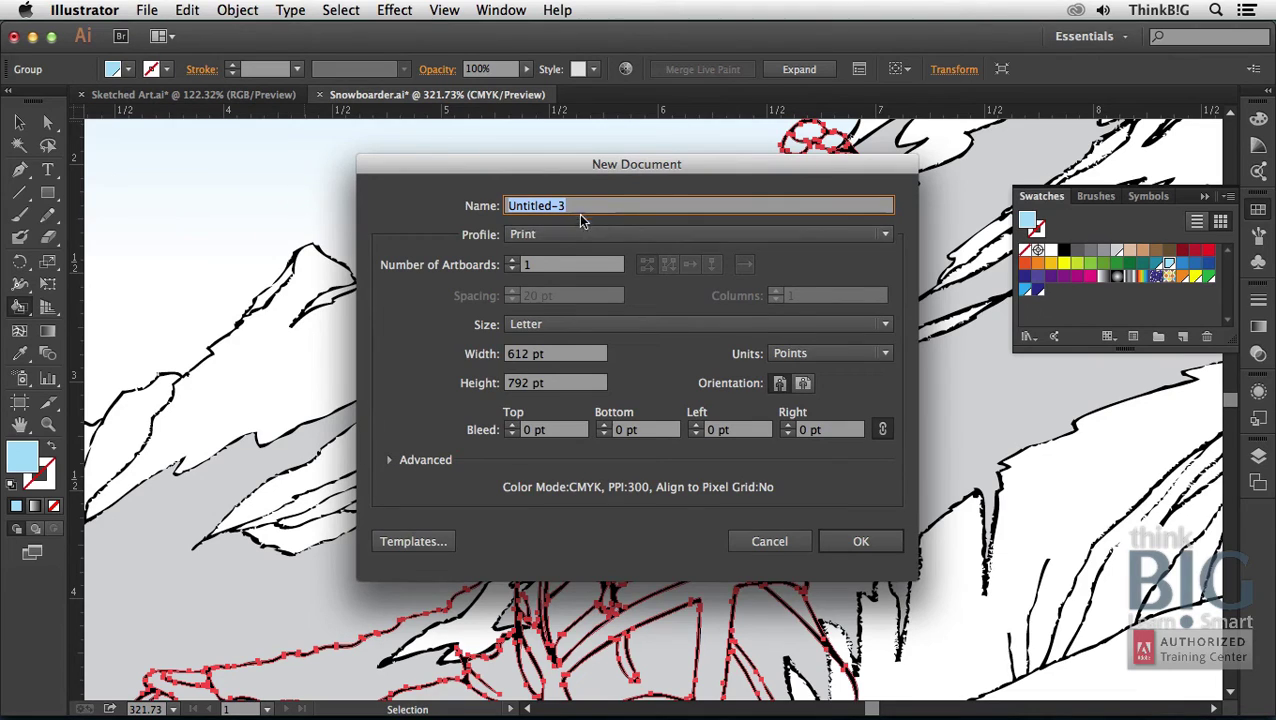
left_click(856, 541)
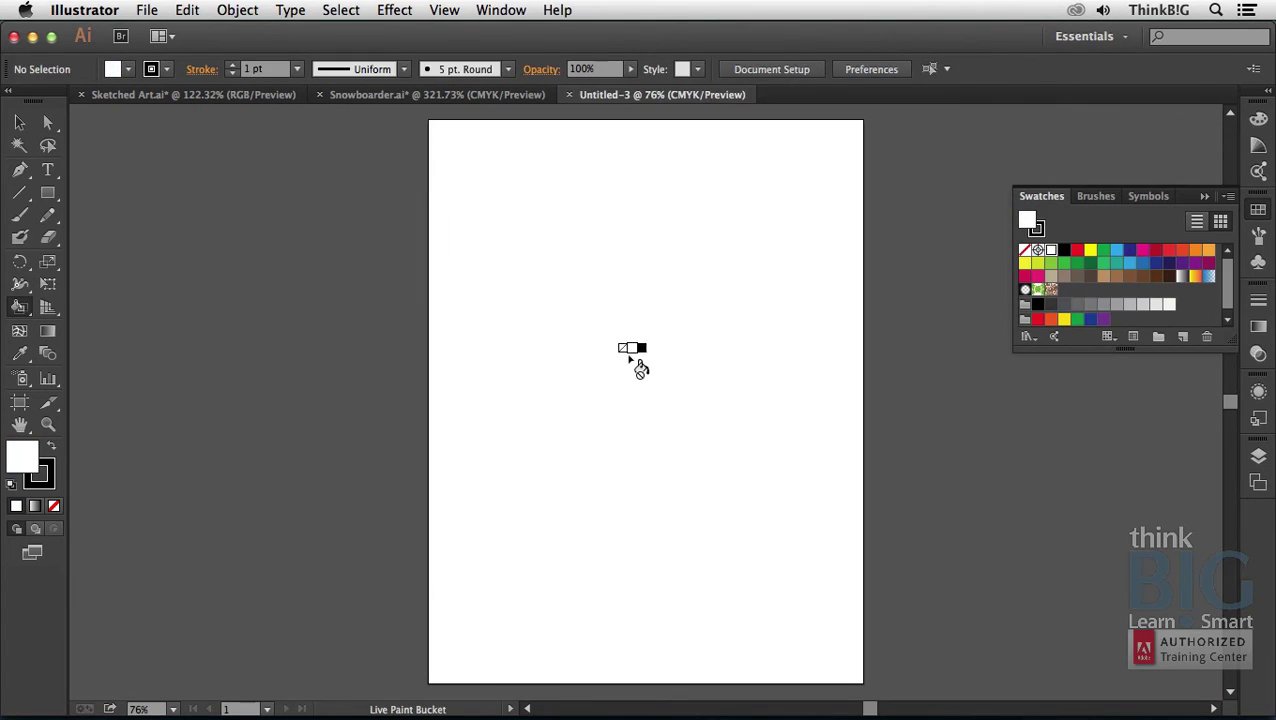
Place Scanned Signature.png as a linked image near the top of the artboard
left_click(146, 10)
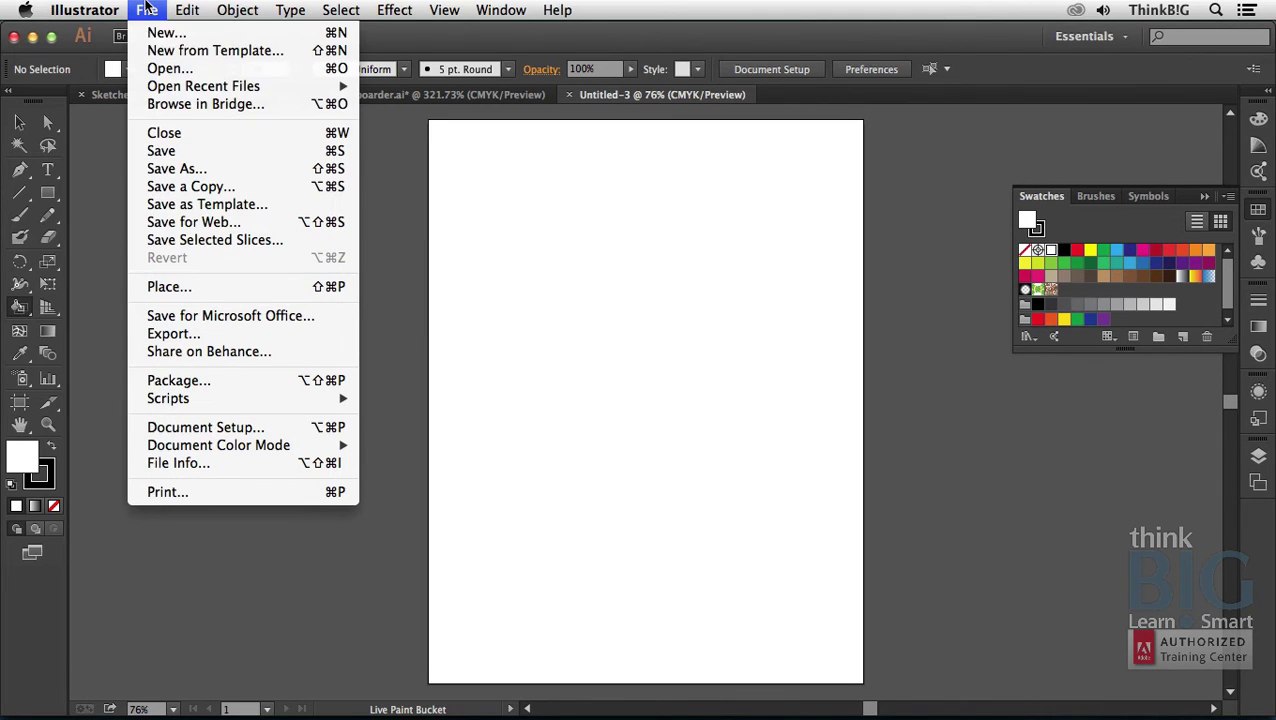
left_click(214, 288)
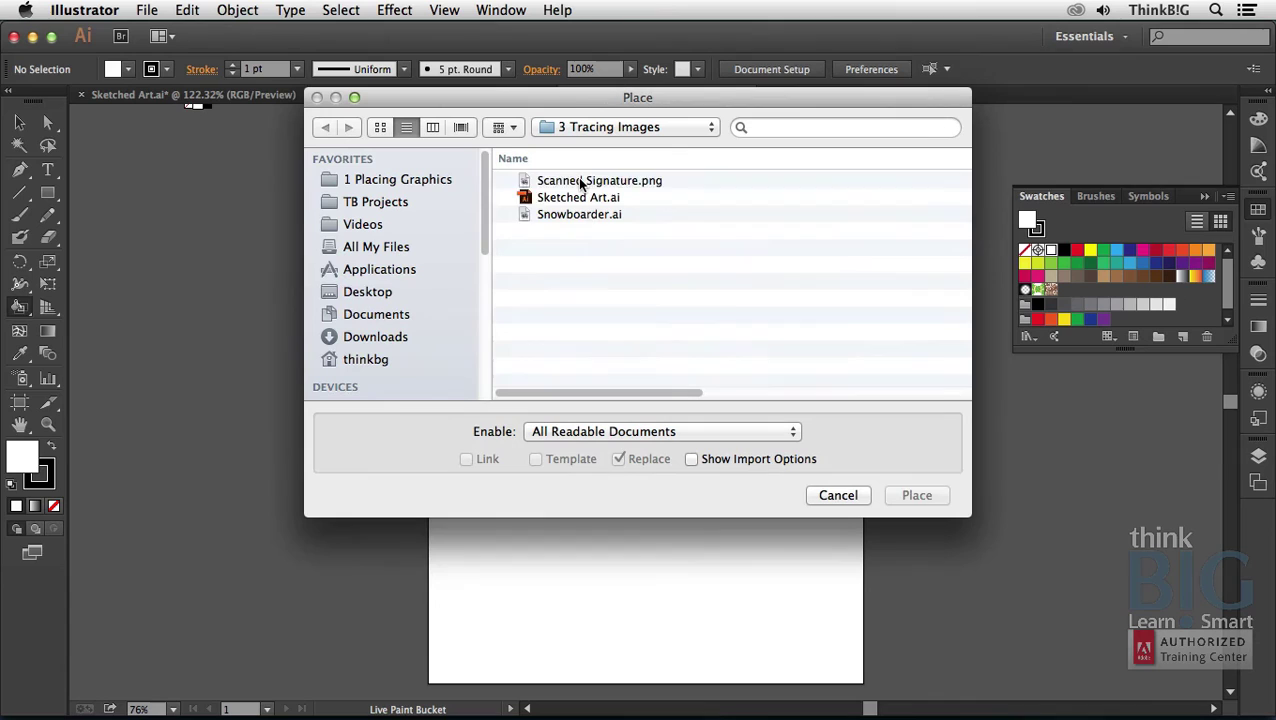
left_click(580, 181)
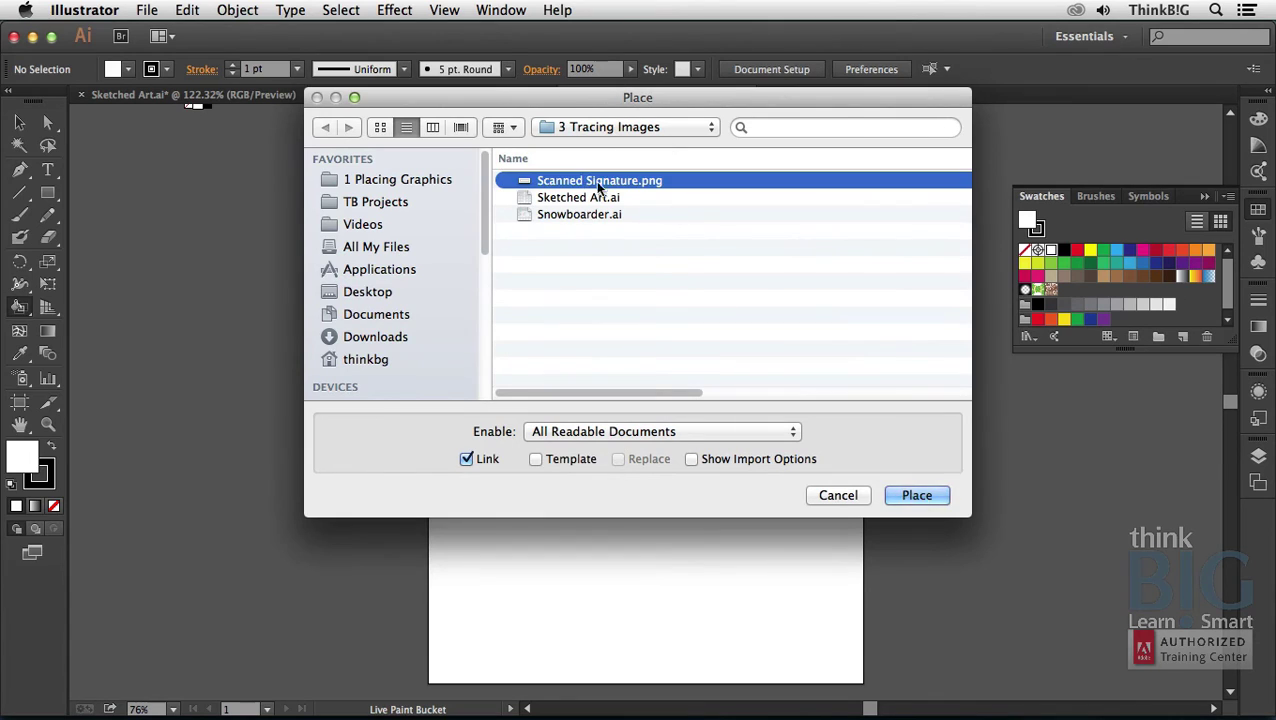
left_click(909, 497)
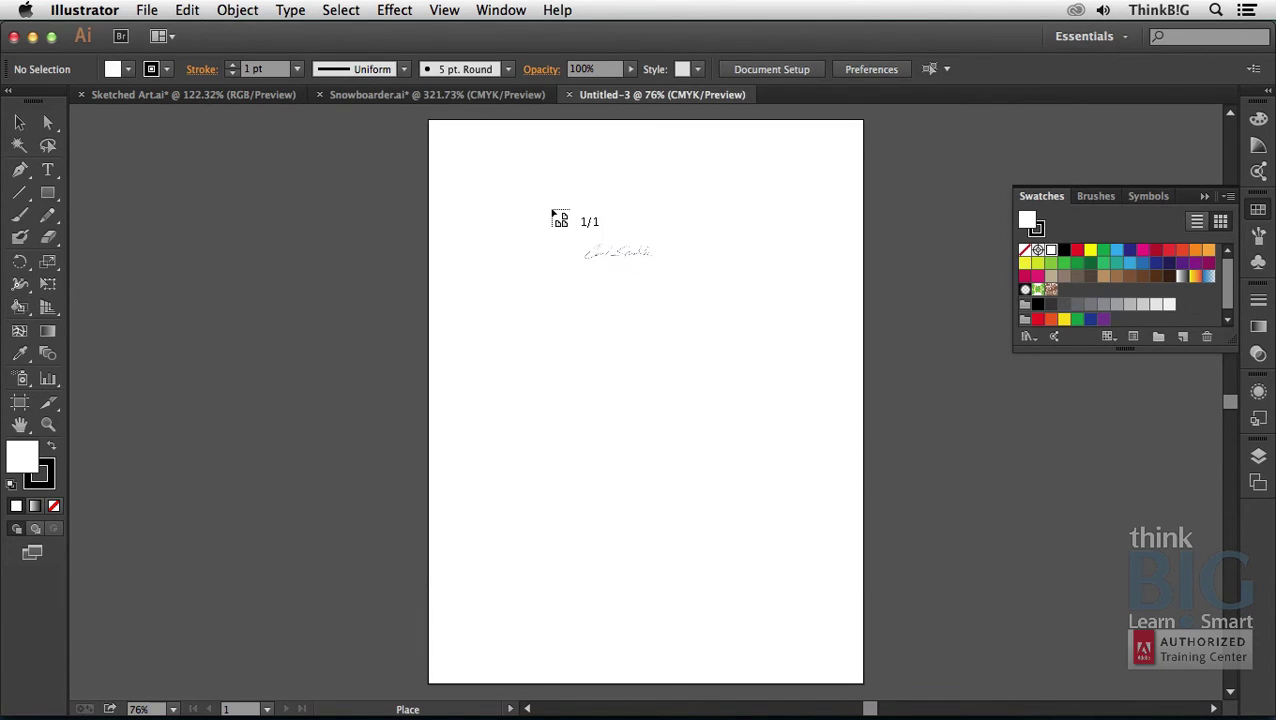
left_click(496, 179)
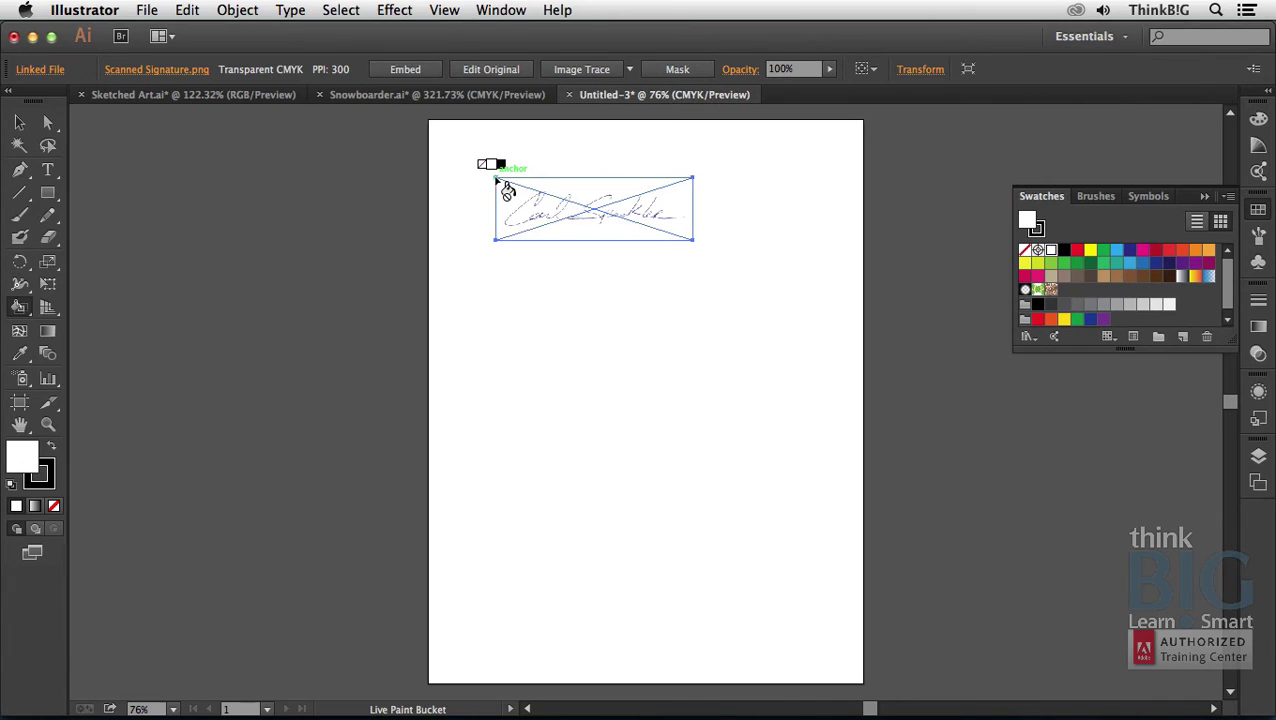
Zoom in on the signature and trace it with the Black and White Logo preset
key("z")
left_click_drag(495, 177, 724, 241)
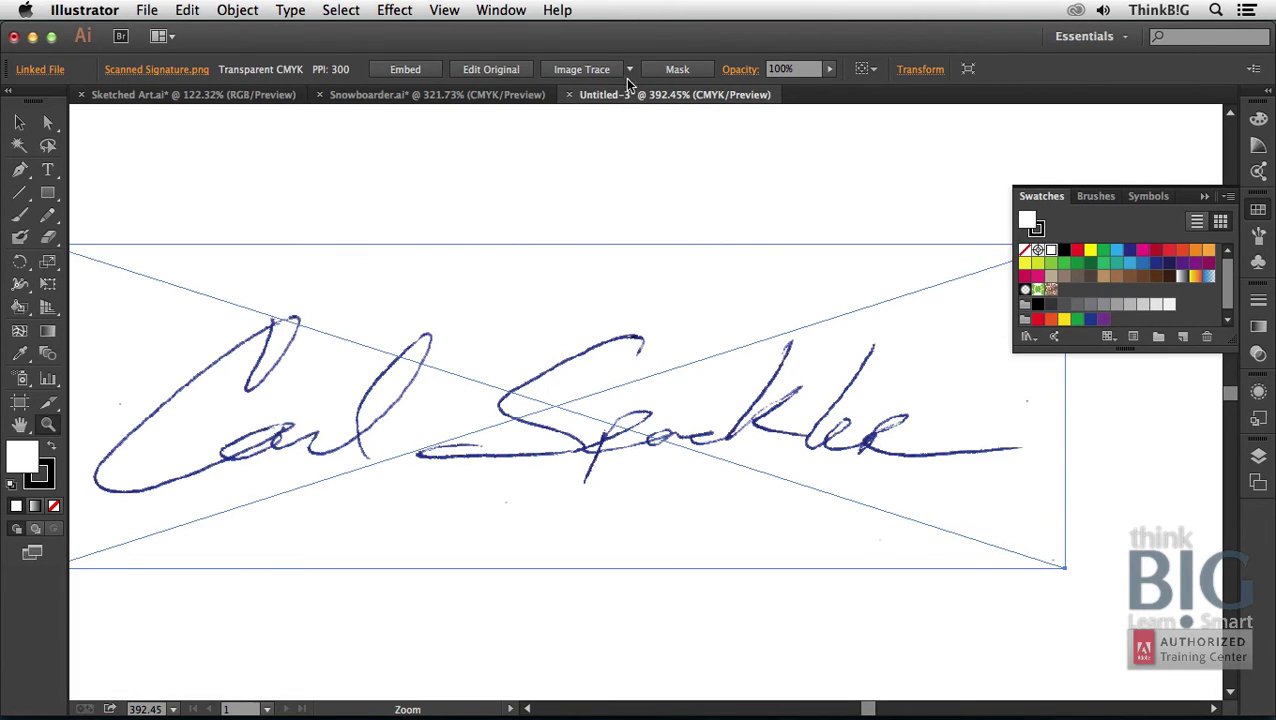
left_click(630, 71)
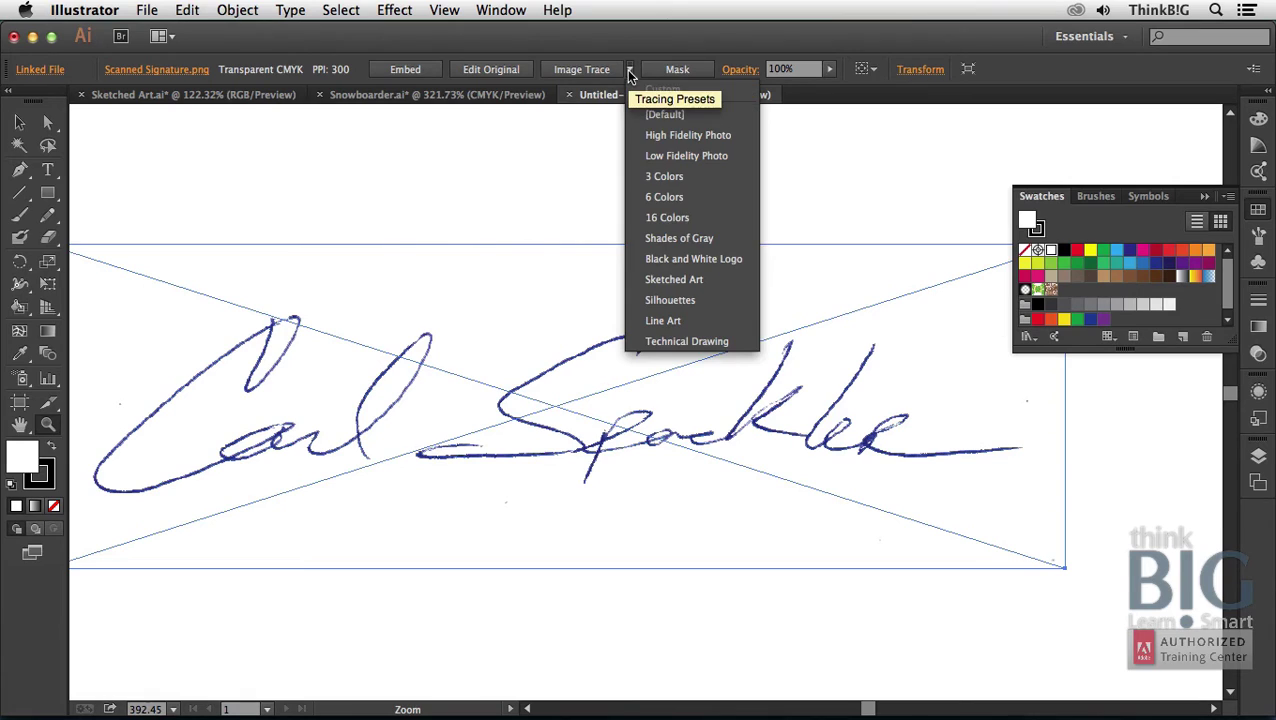
left_click(701, 258)
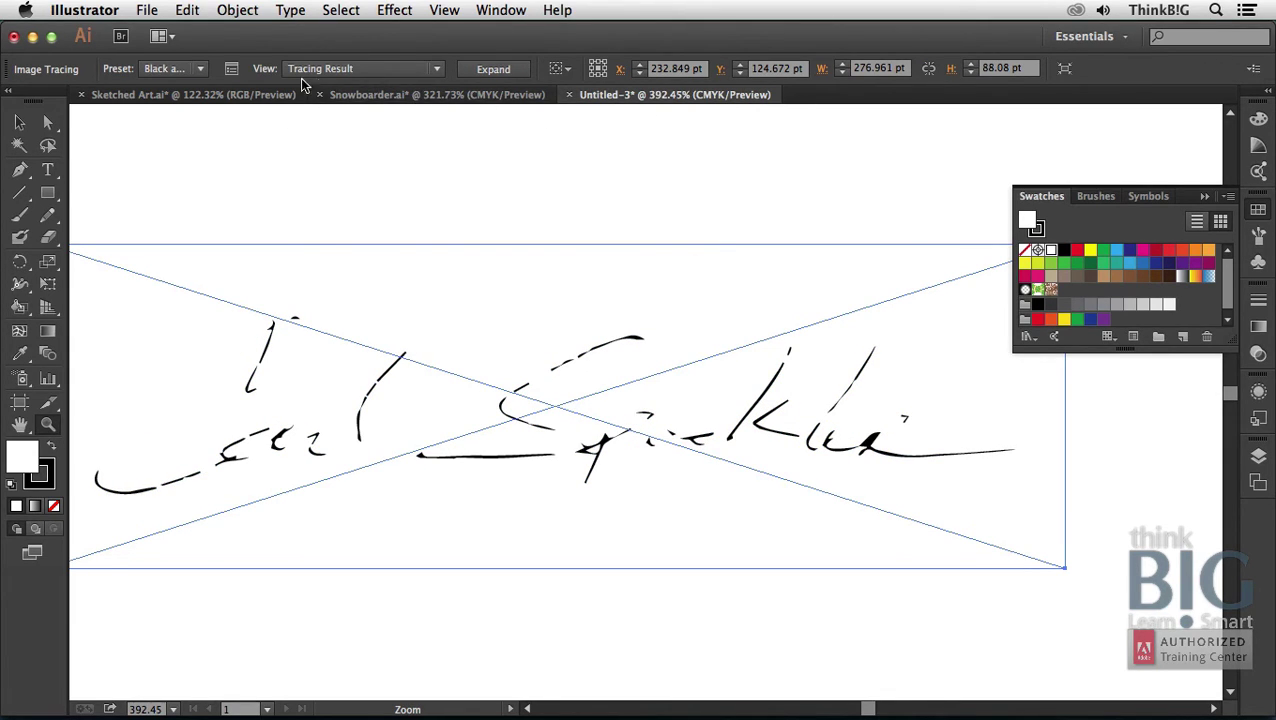
Raise the trace Threshold to 253 in the Image Trace panel and compare with the scan
left_click(231, 69)
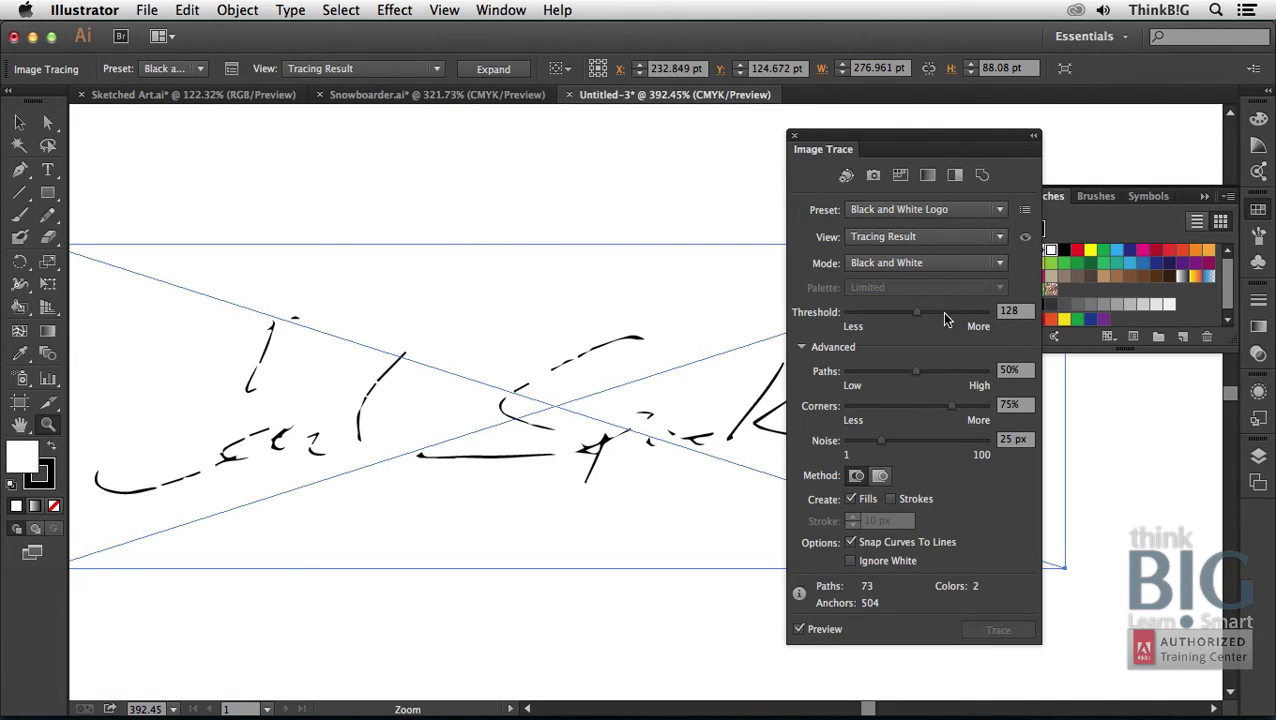
left_click_drag(917, 313, 977, 313)
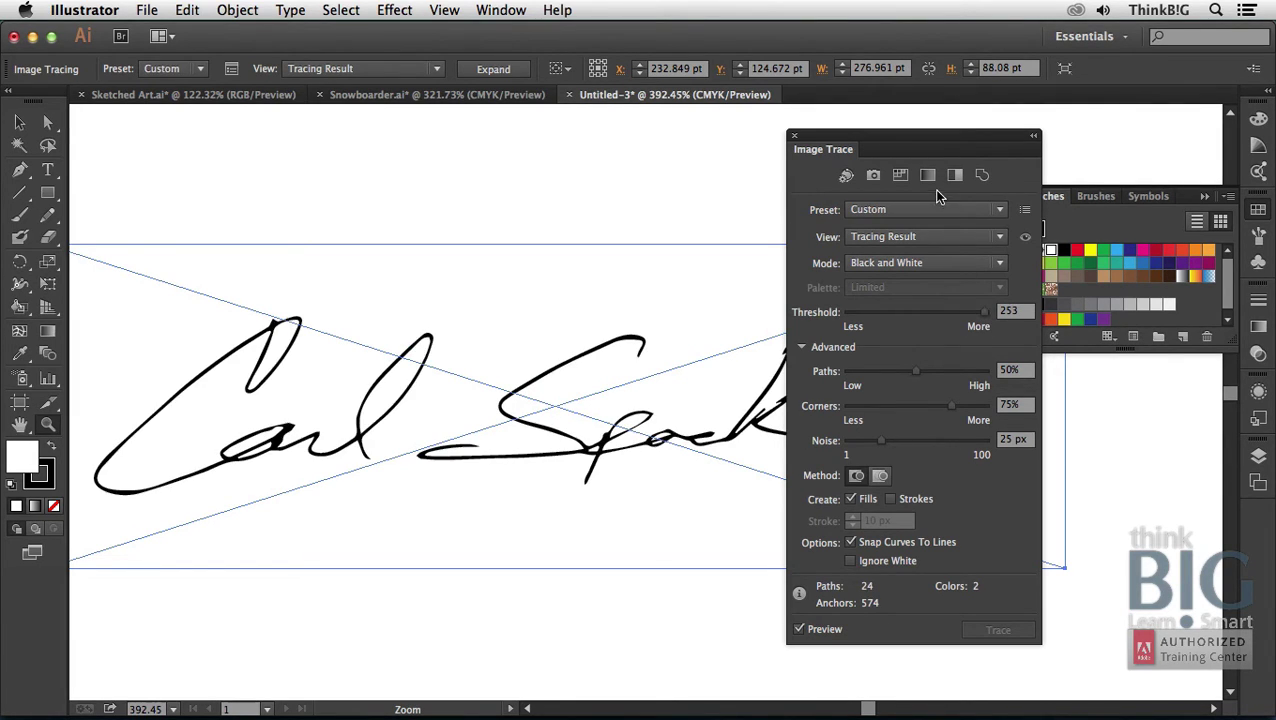
mouse_move(890, 140)
left_mouse_down()
mouse_move(939, 145)
mouse_move(998, 192)
mouse_move(1078, 160)
mouse_move(1036, 138)
left_mouse_up()
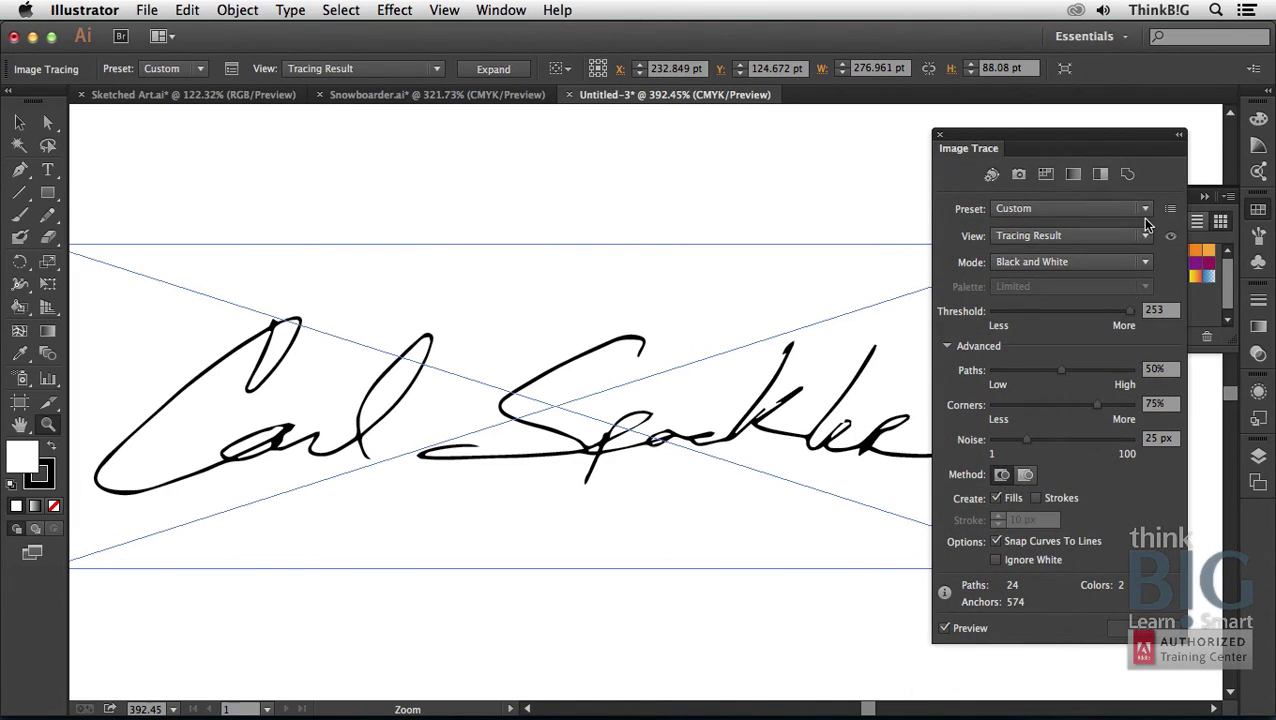
left_click(1172, 235)
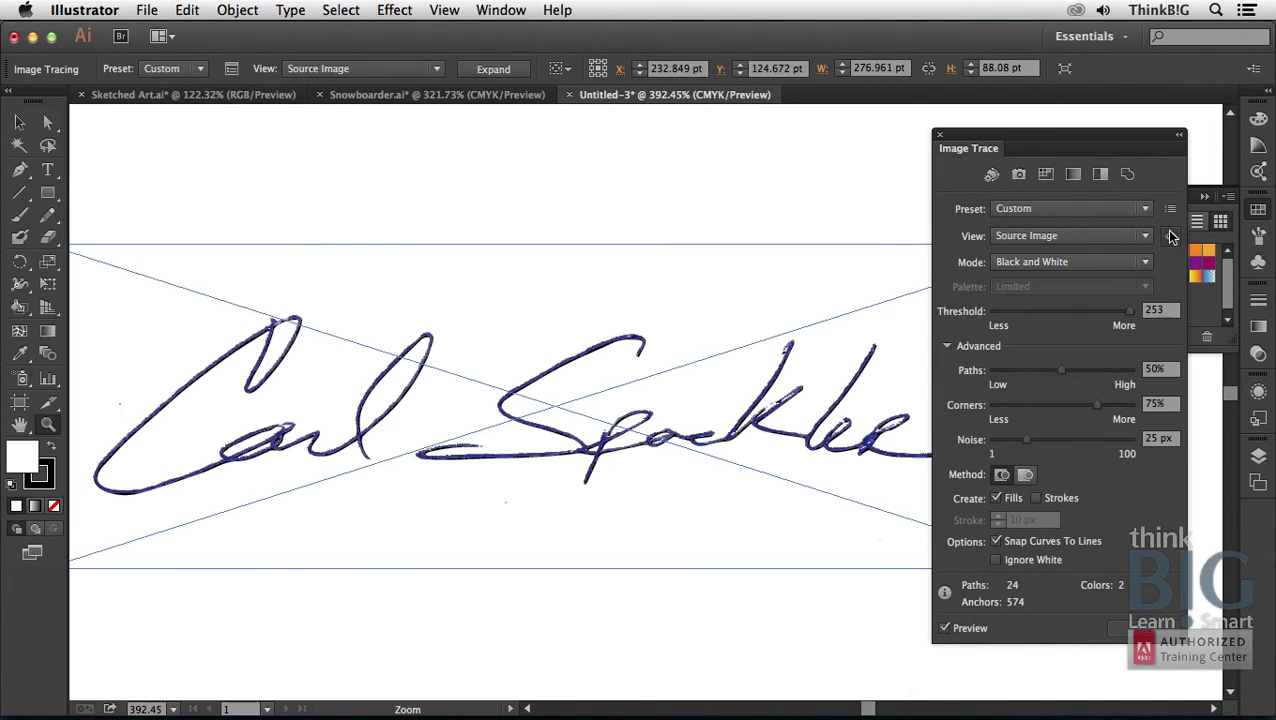
left_click(1172, 235)
left_click(1172, 235)
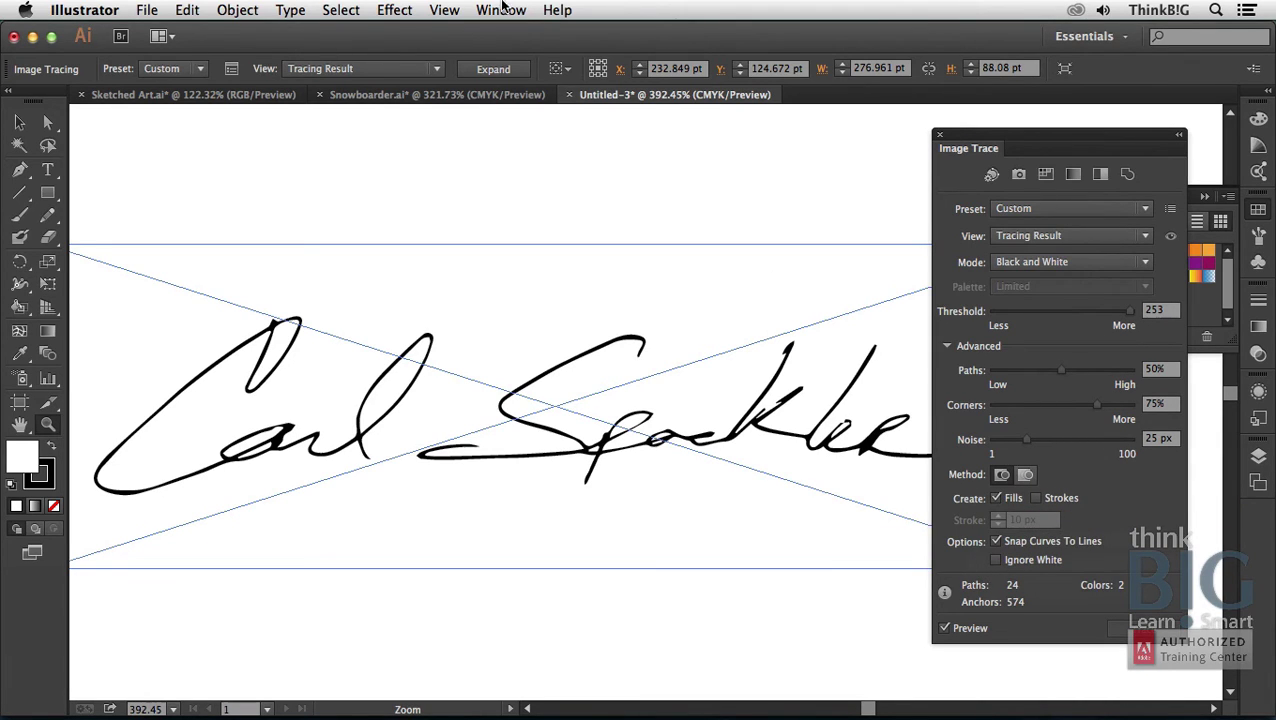
Show the transparency grid and enable Ignore White, leaving only the black signature strokes
left_click(443, 10)
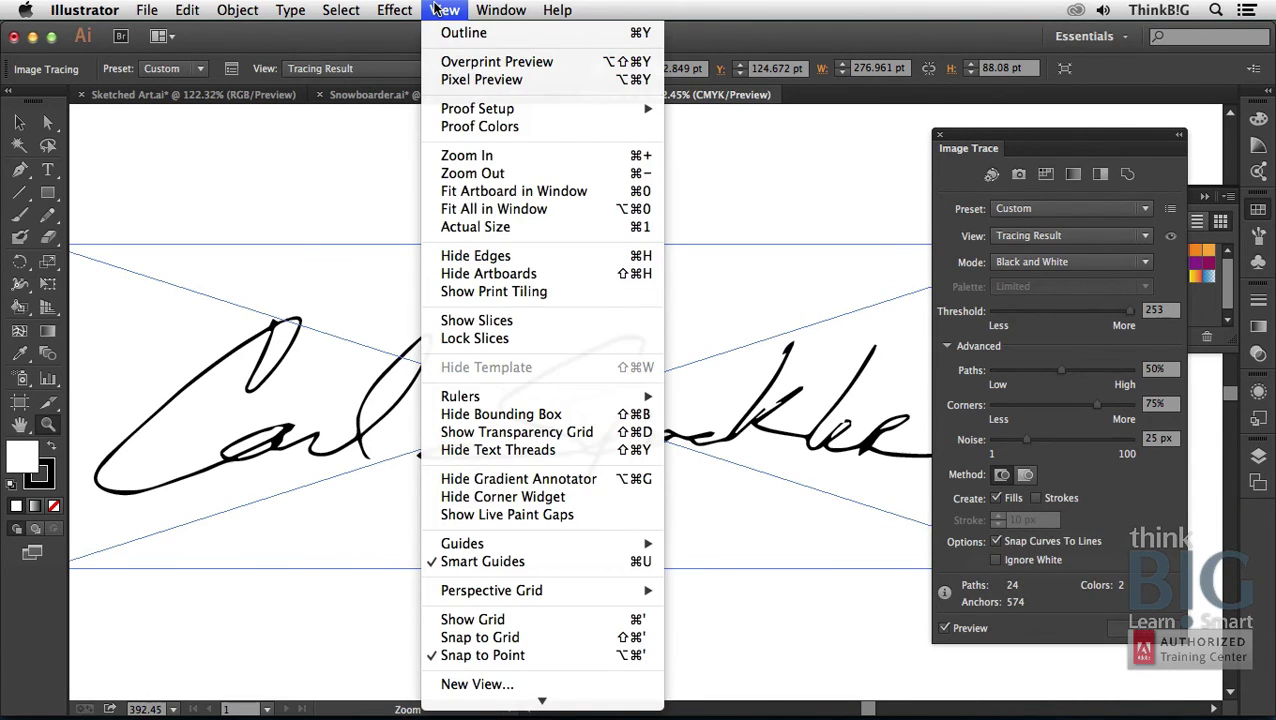
left_click(591, 440)
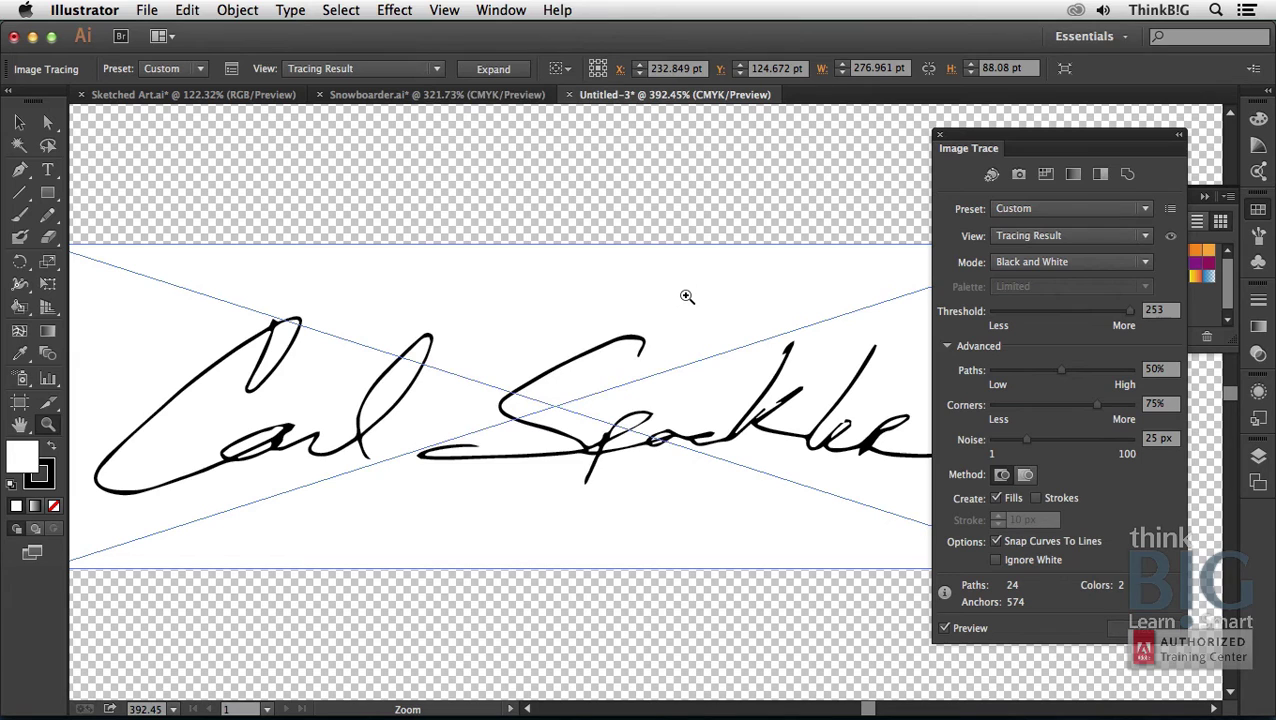
left_click(996, 560)
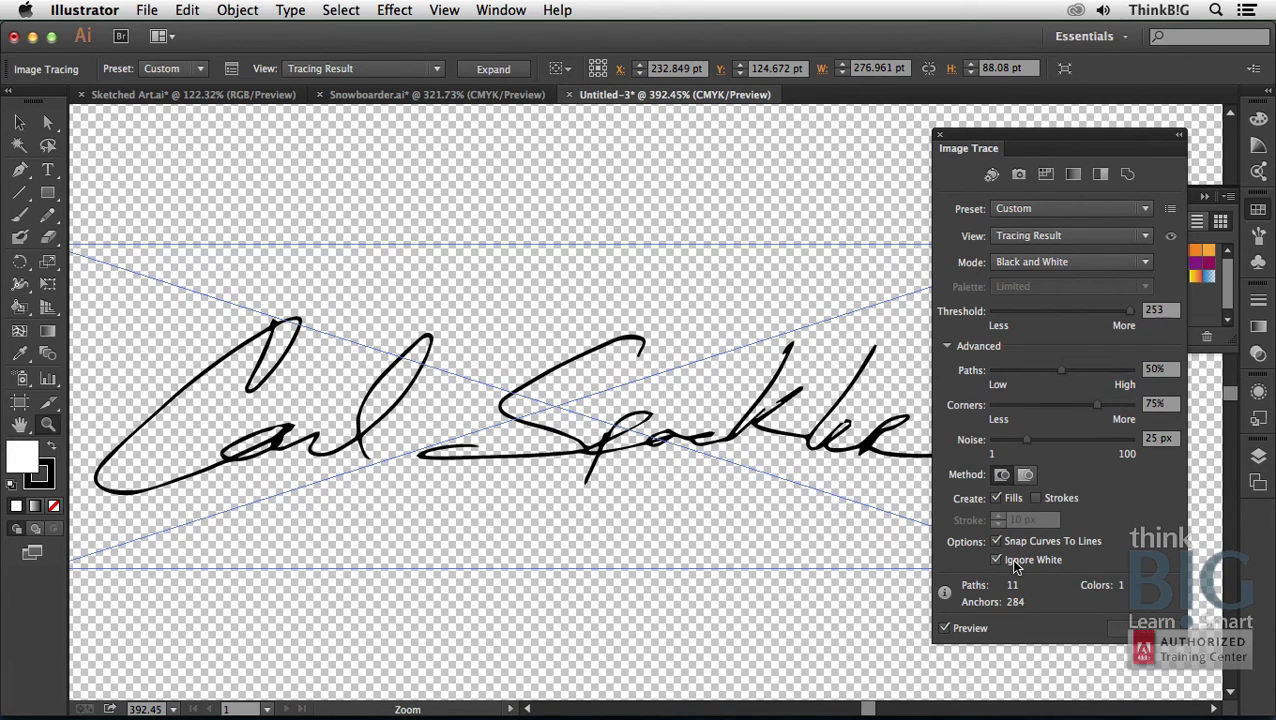
Save the traced signature for Microsoft Office as signature.png in Documents
left_click(147, 10)
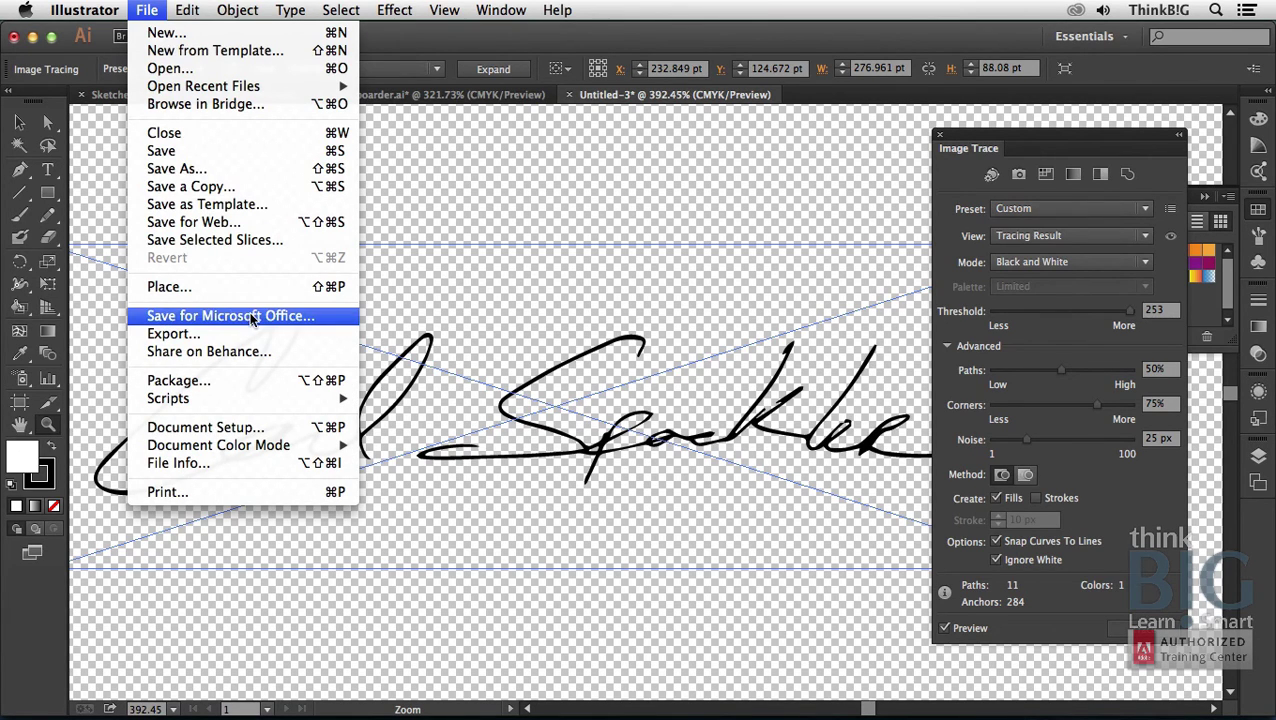
left_click(322, 315)
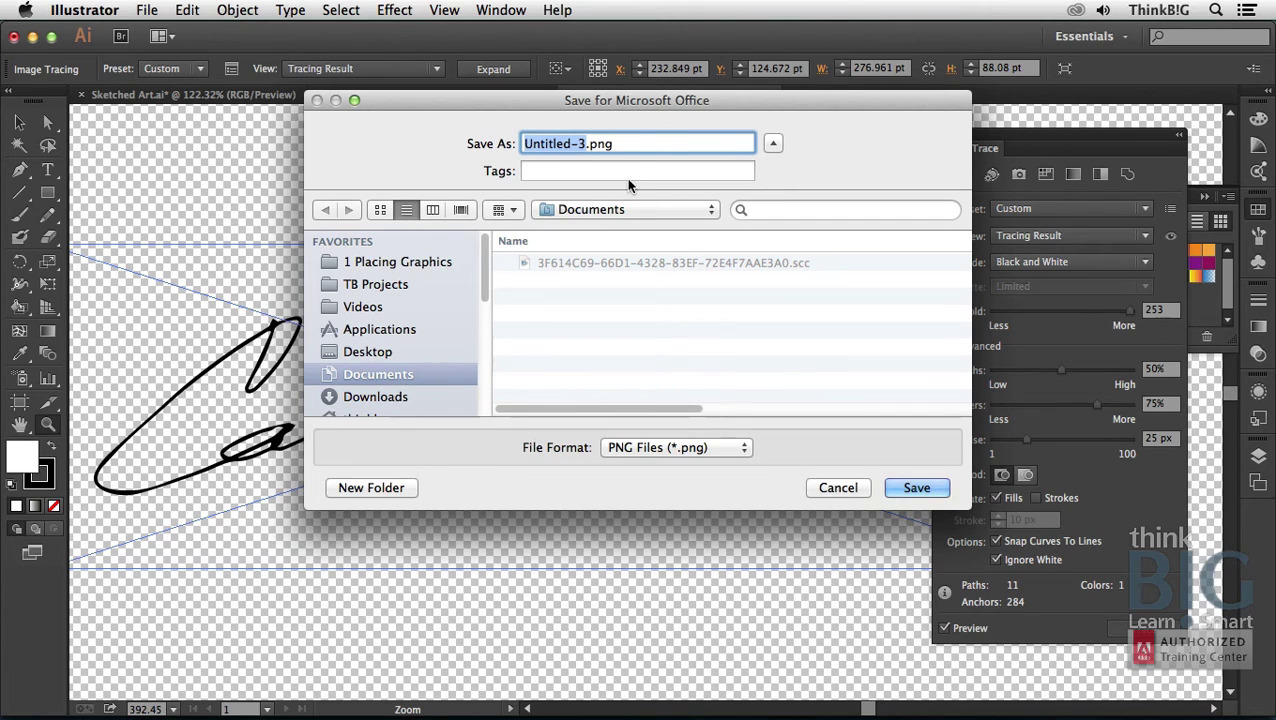
type("signature")
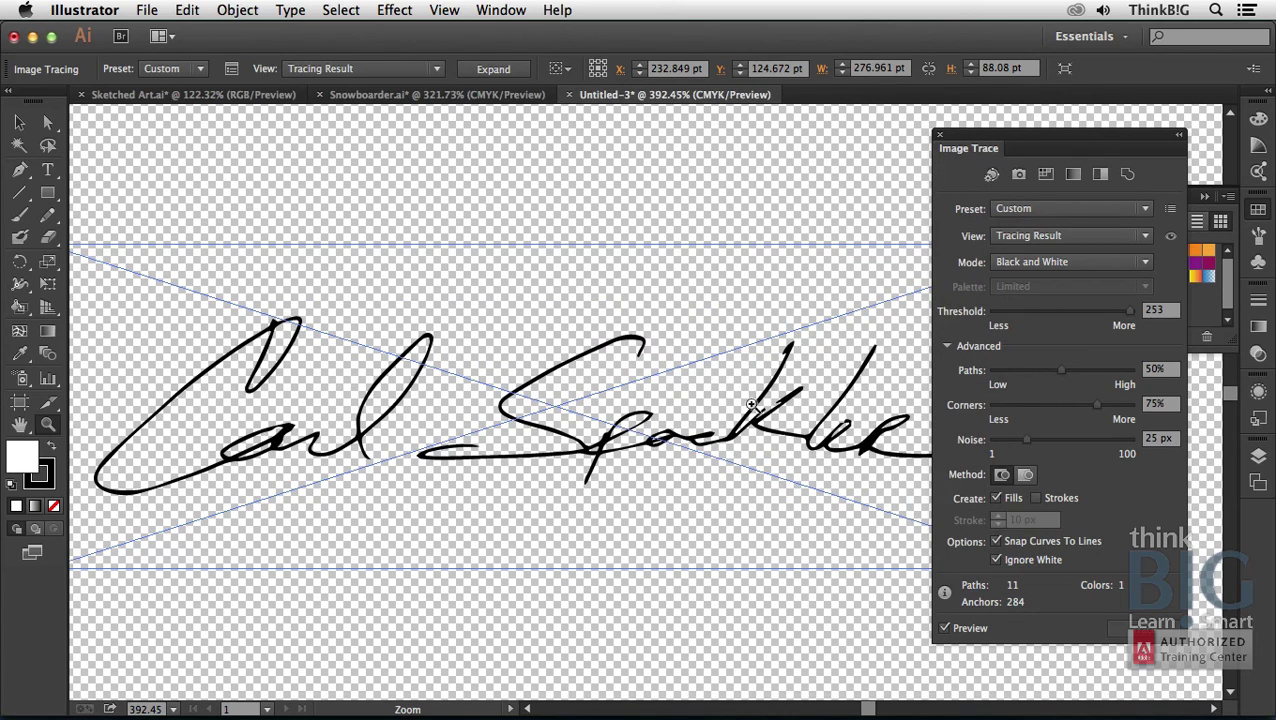
Switch to Safari and scroll the Adobe Ideas iTunes page down to its iPhone screenshots
key("super+Tab")
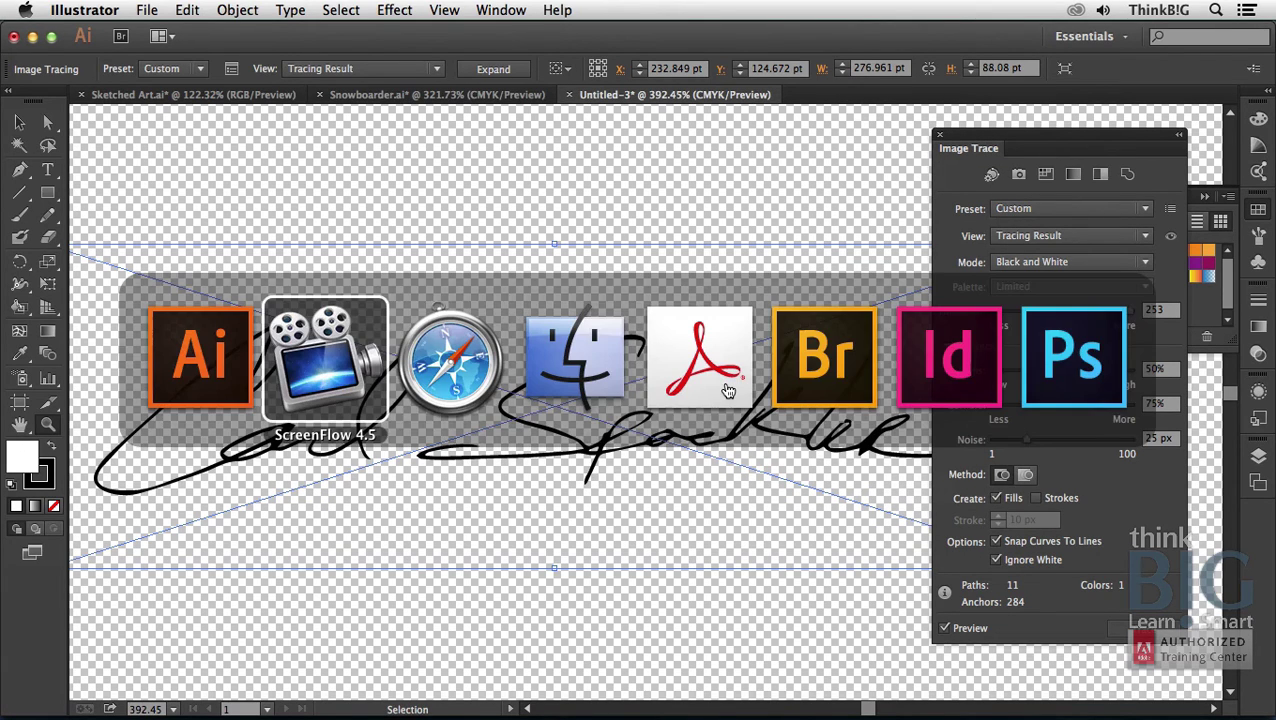
key("super+Tab")
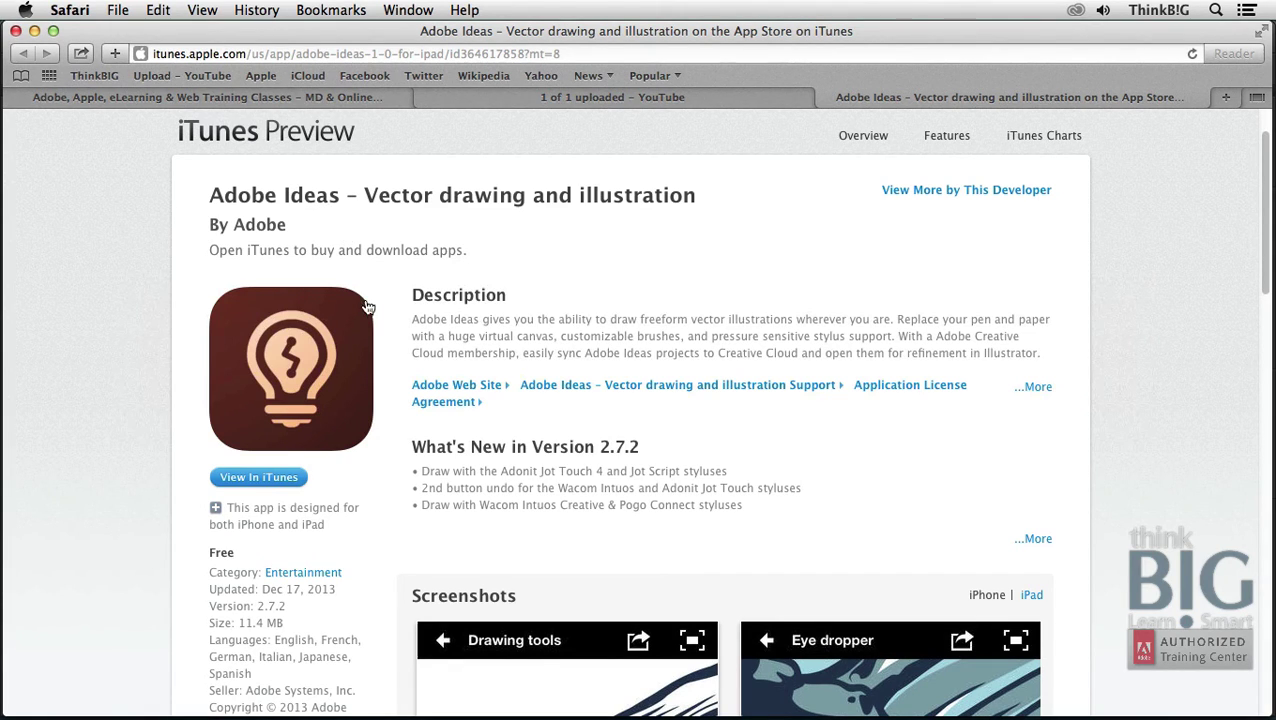
scroll(414, 444, "down", 5)
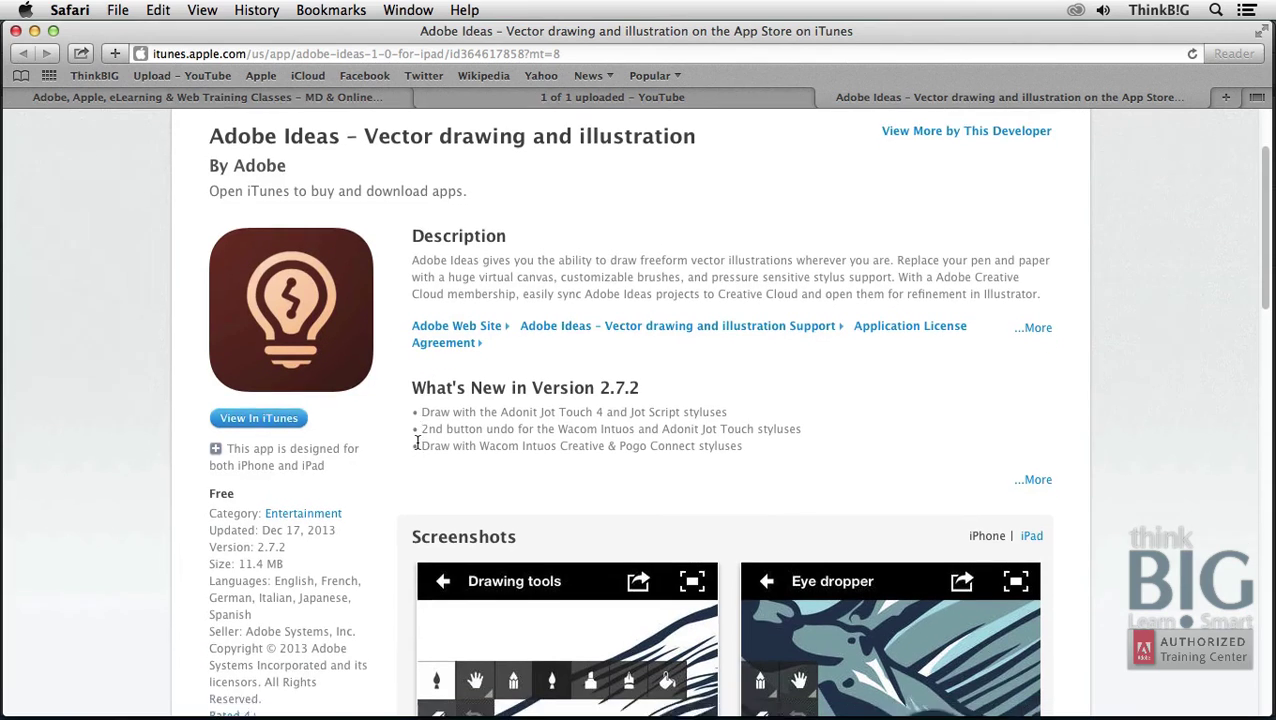
scroll(418, 447, "down", 1)
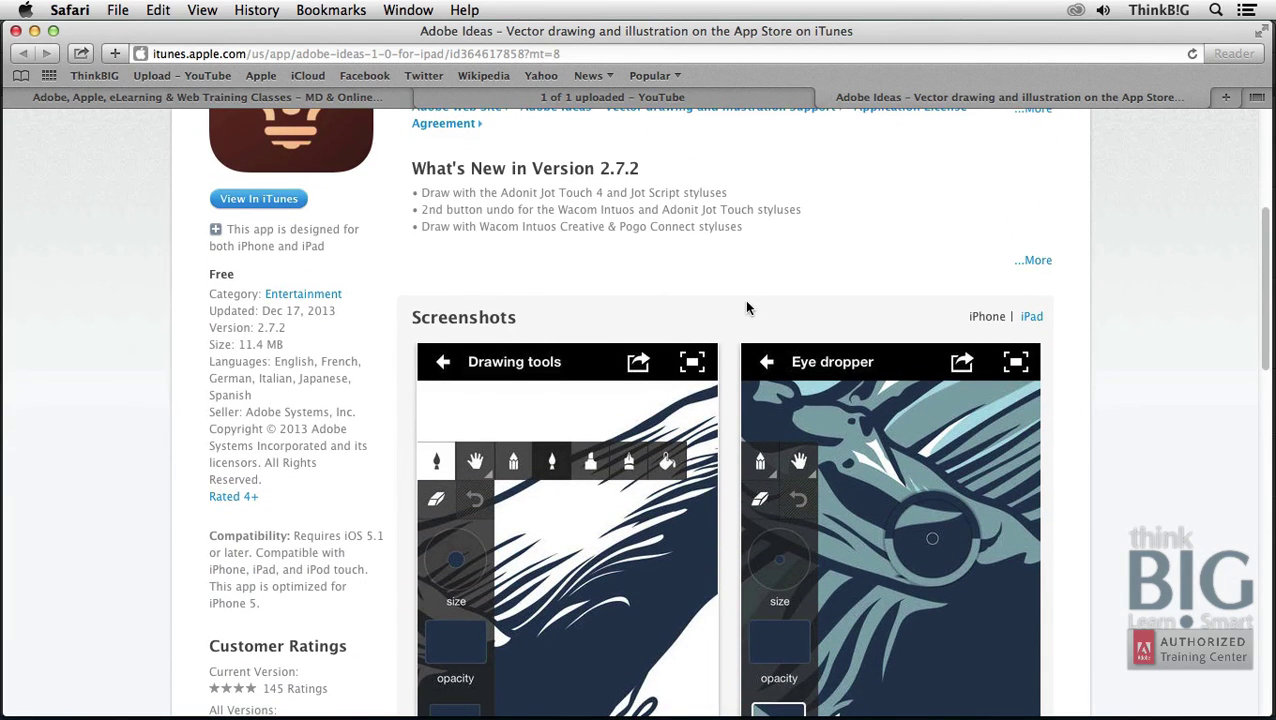
scroll(744, 300, "down", 3)
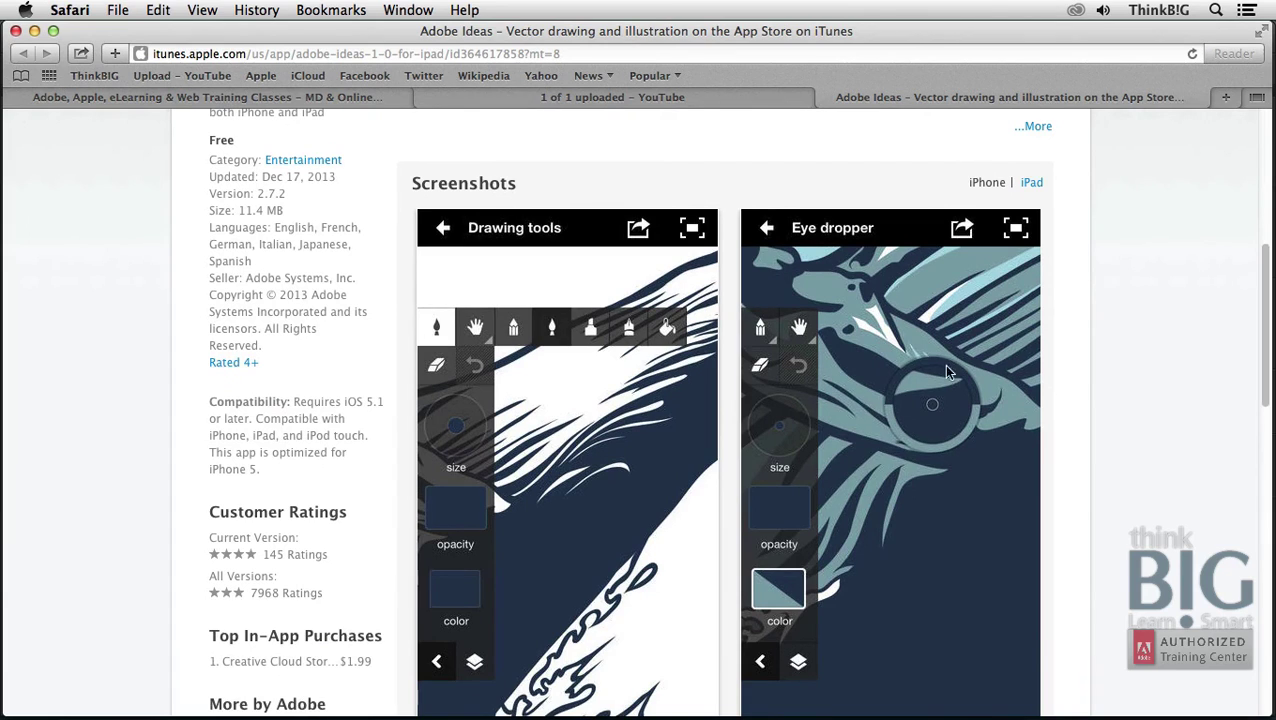
scroll(1032, 447, "down", 2)
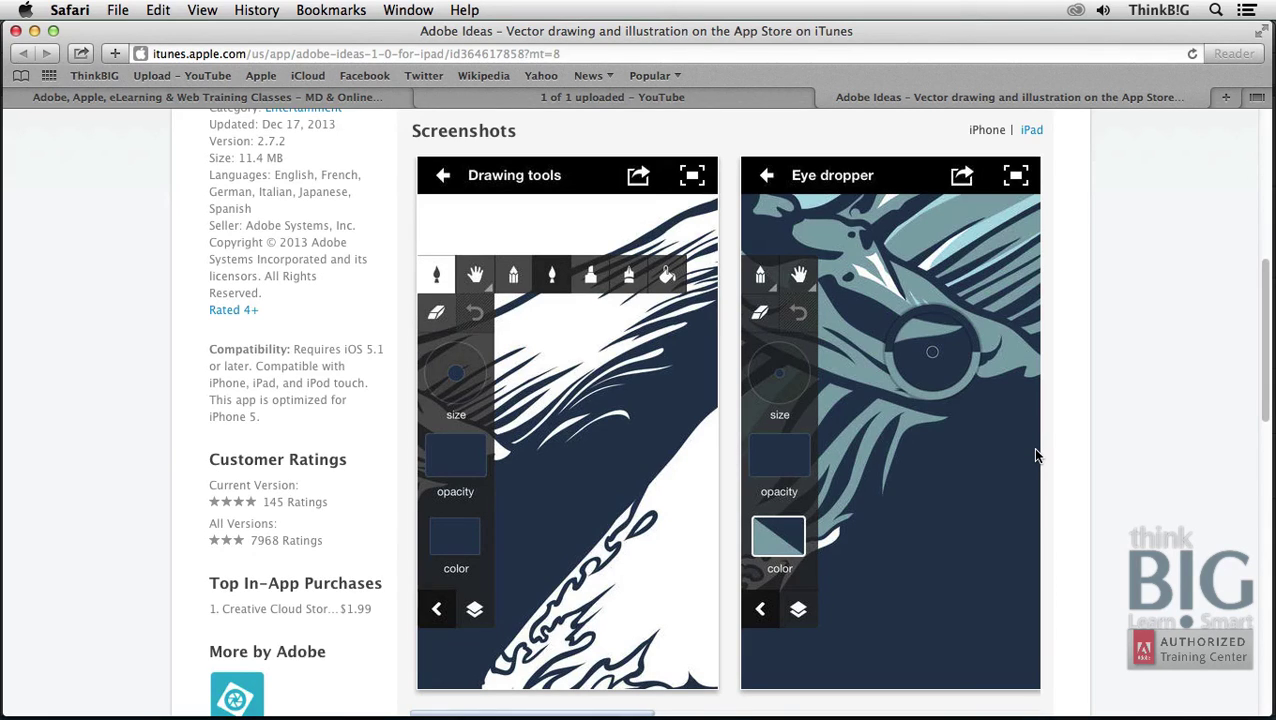
Bring up the ThinkBIG homepage at thinkbiglearnsmart.com from the first Safari tab
left_click(268, 96)
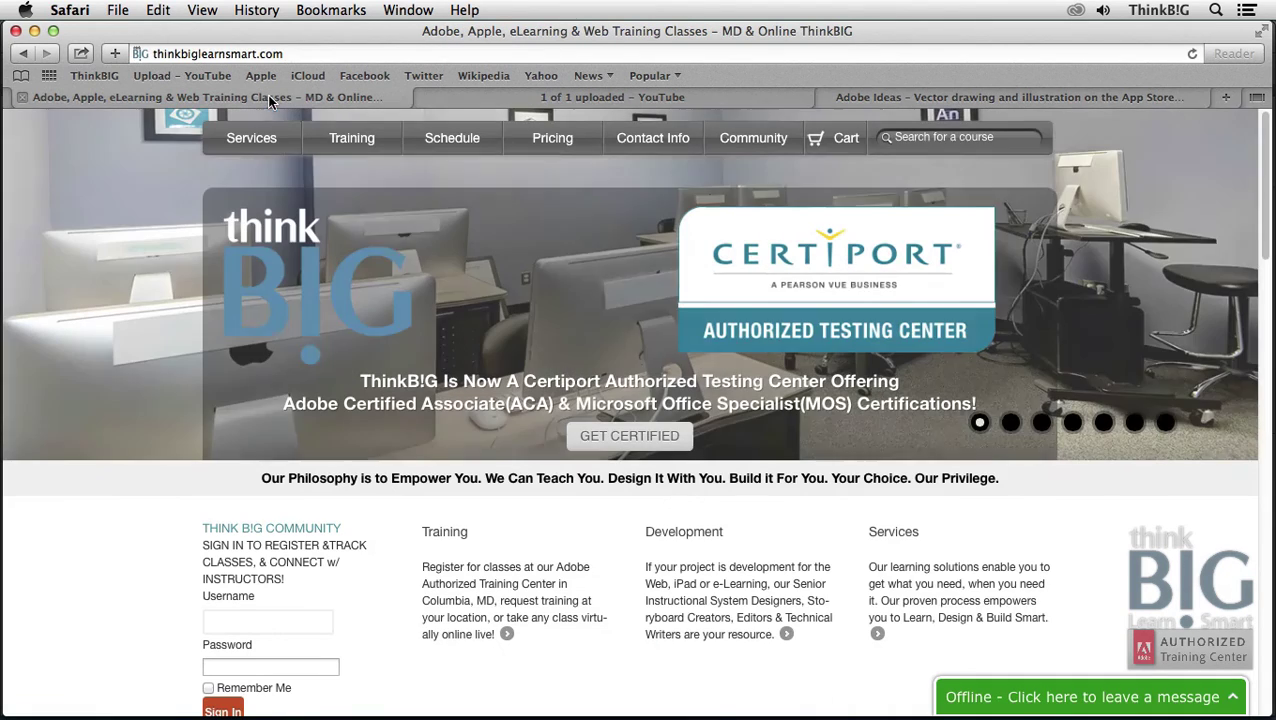